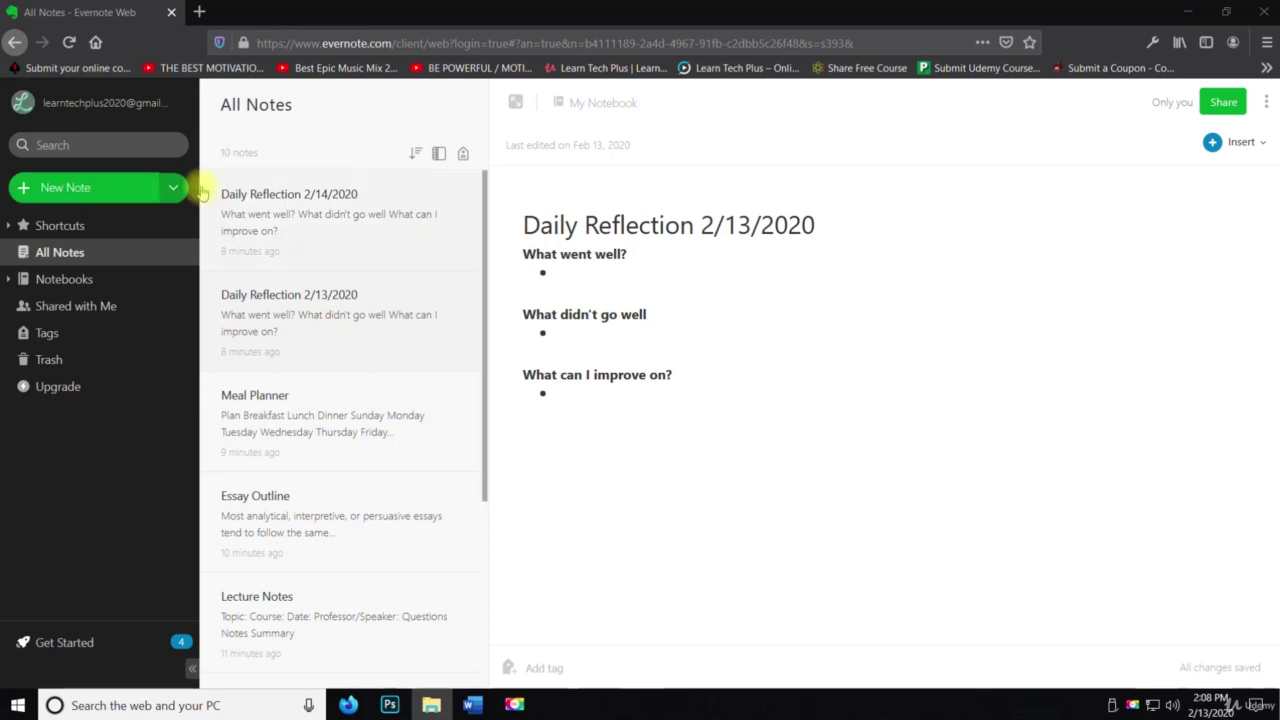
- Create a blank note and open the template gallery from it
click(171, 192)
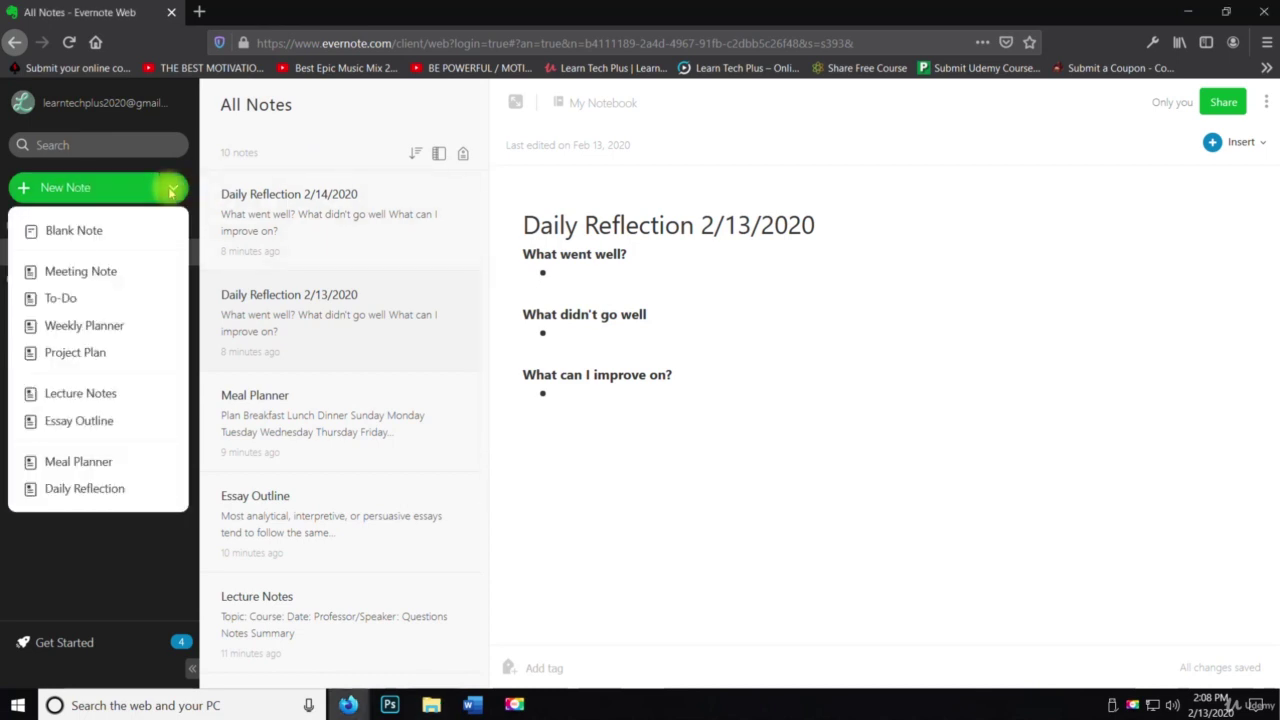
click(93, 235)
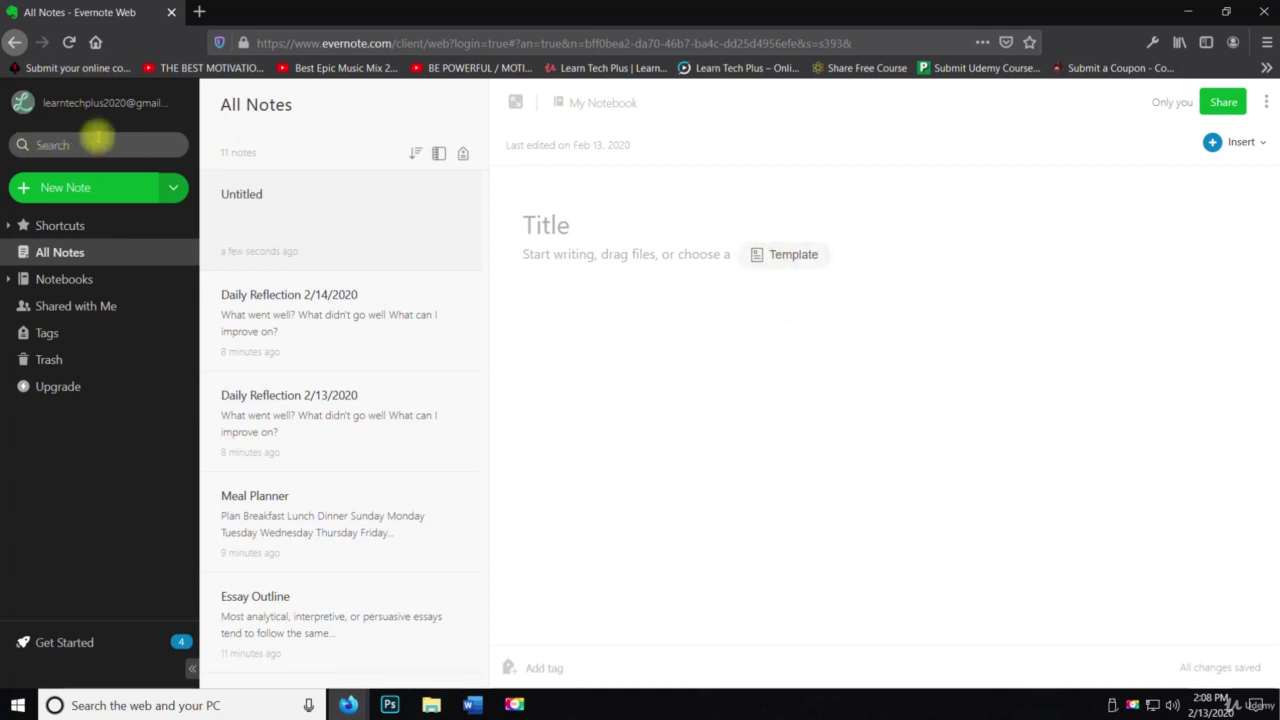
click(785, 258)
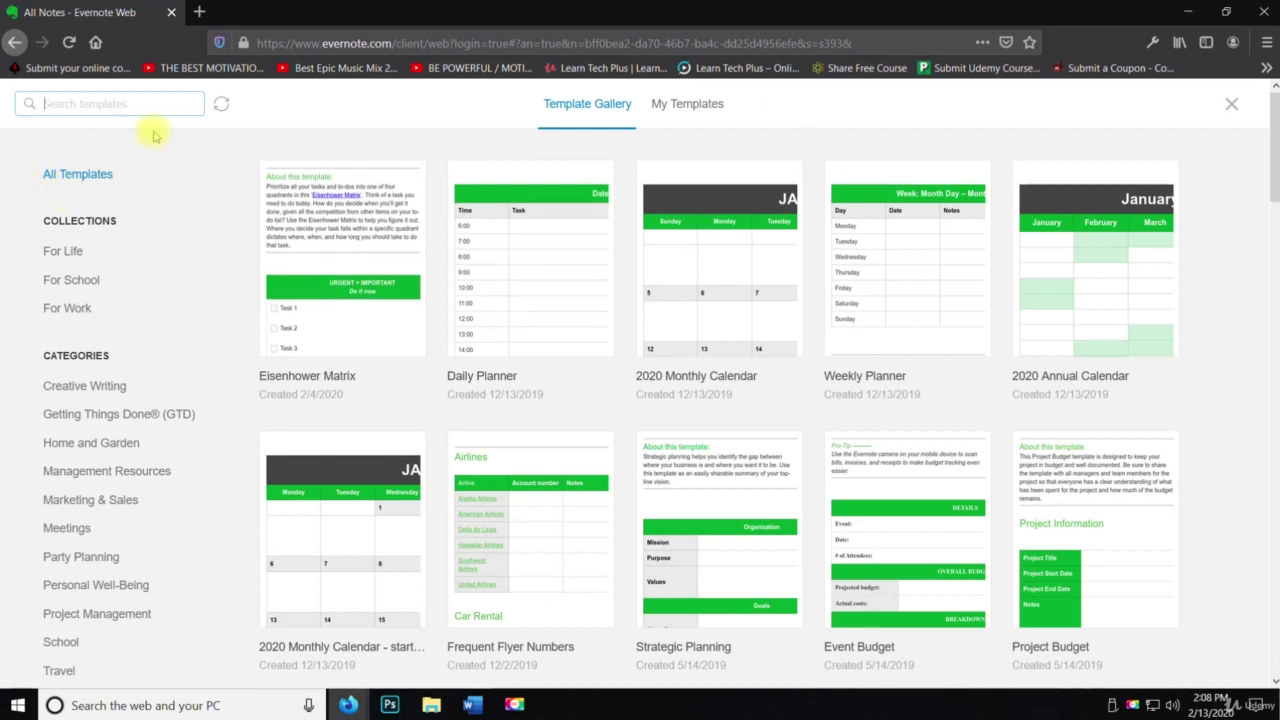
- Check the account's own saved templates and view the gallery's For Life and For School collections
click(684, 113)
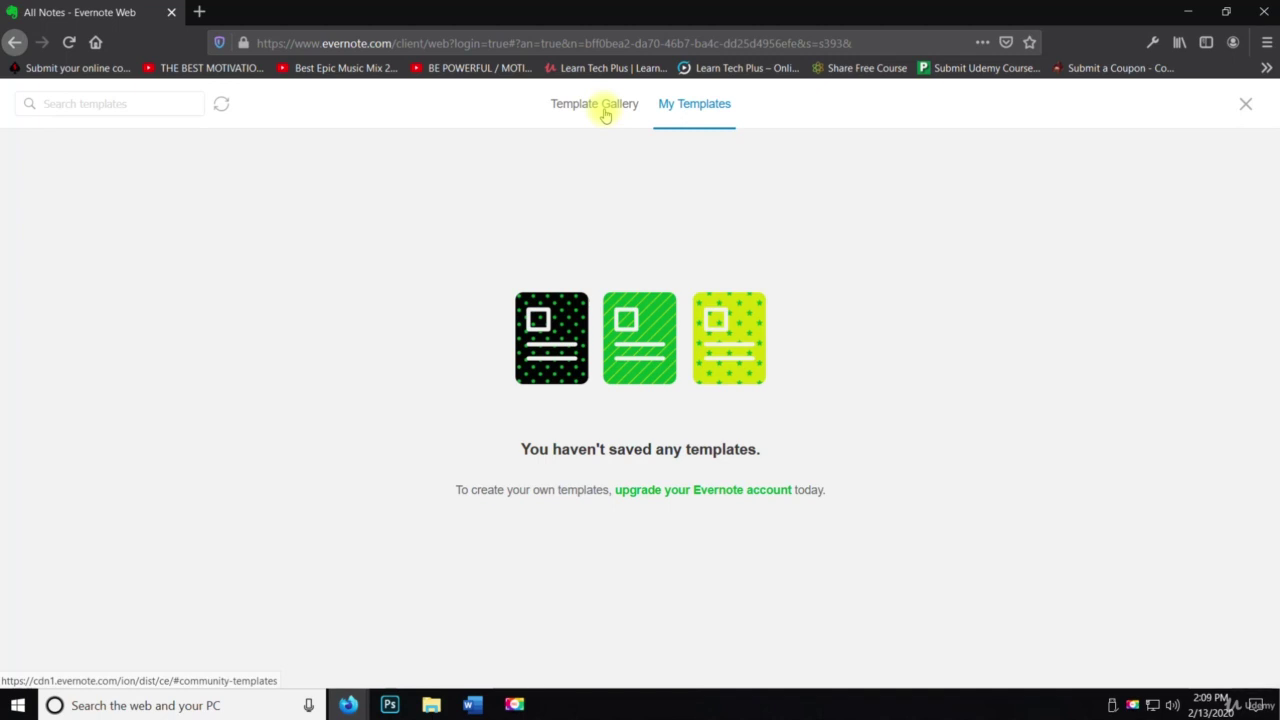
click(604, 104)
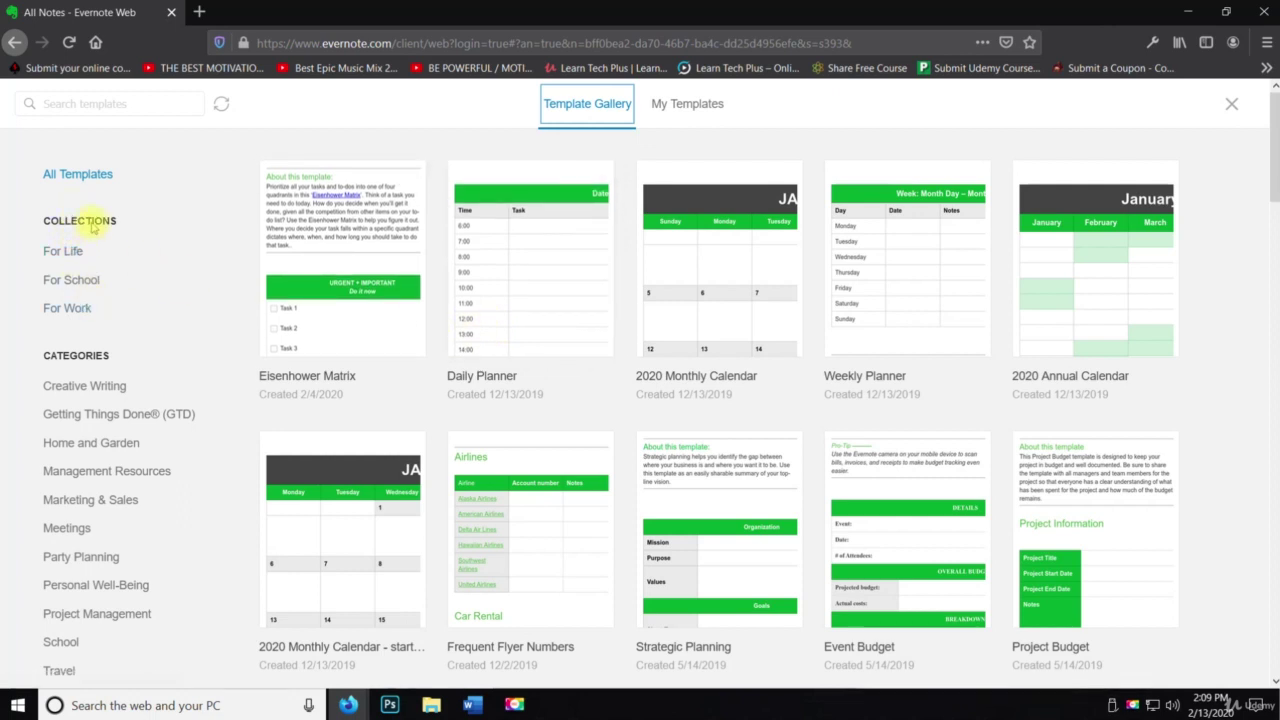
click(76, 258)
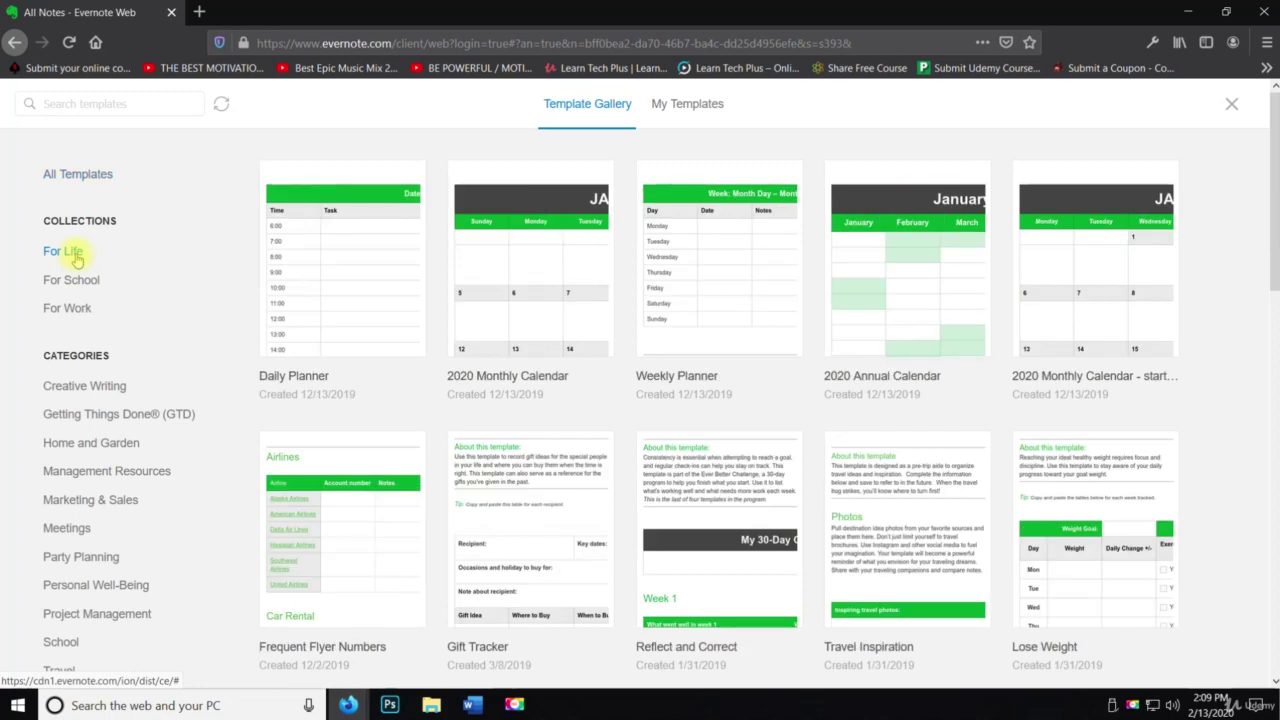
click(79, 280)
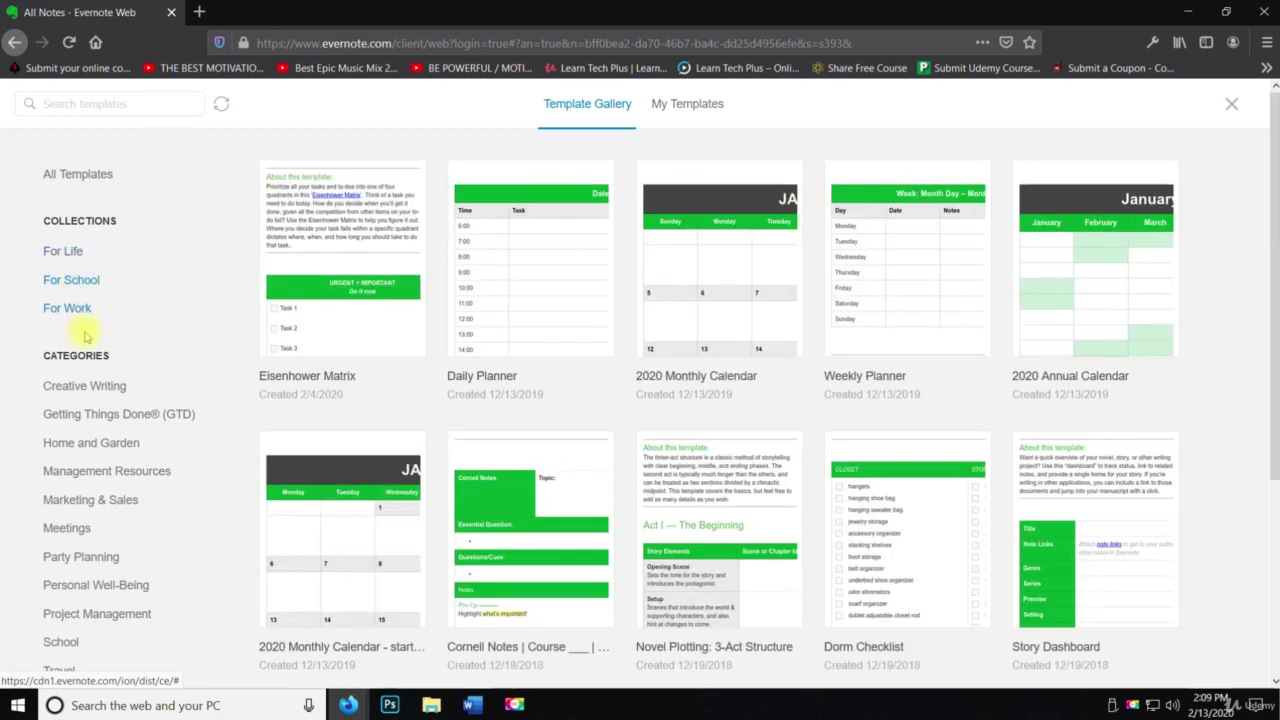
- Examine the full range of templates offered in the For Work collection
click(82, 316)
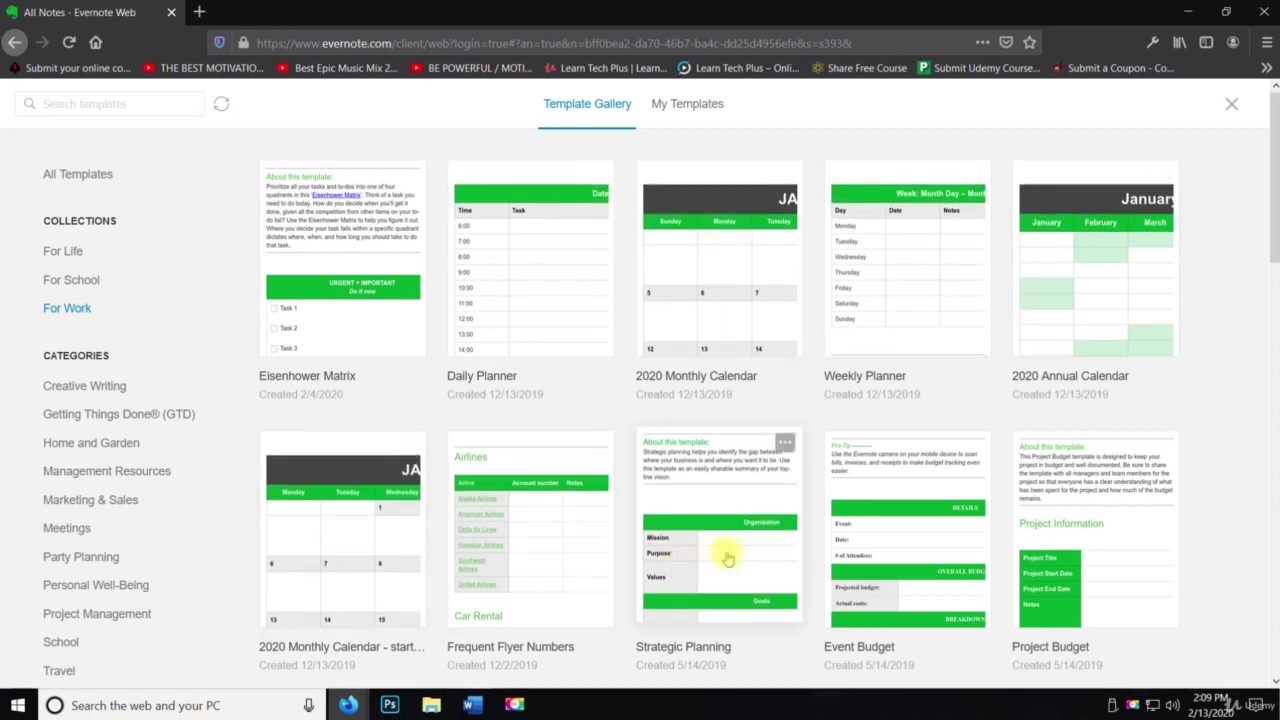
scroll(1030, 450, down, 2)
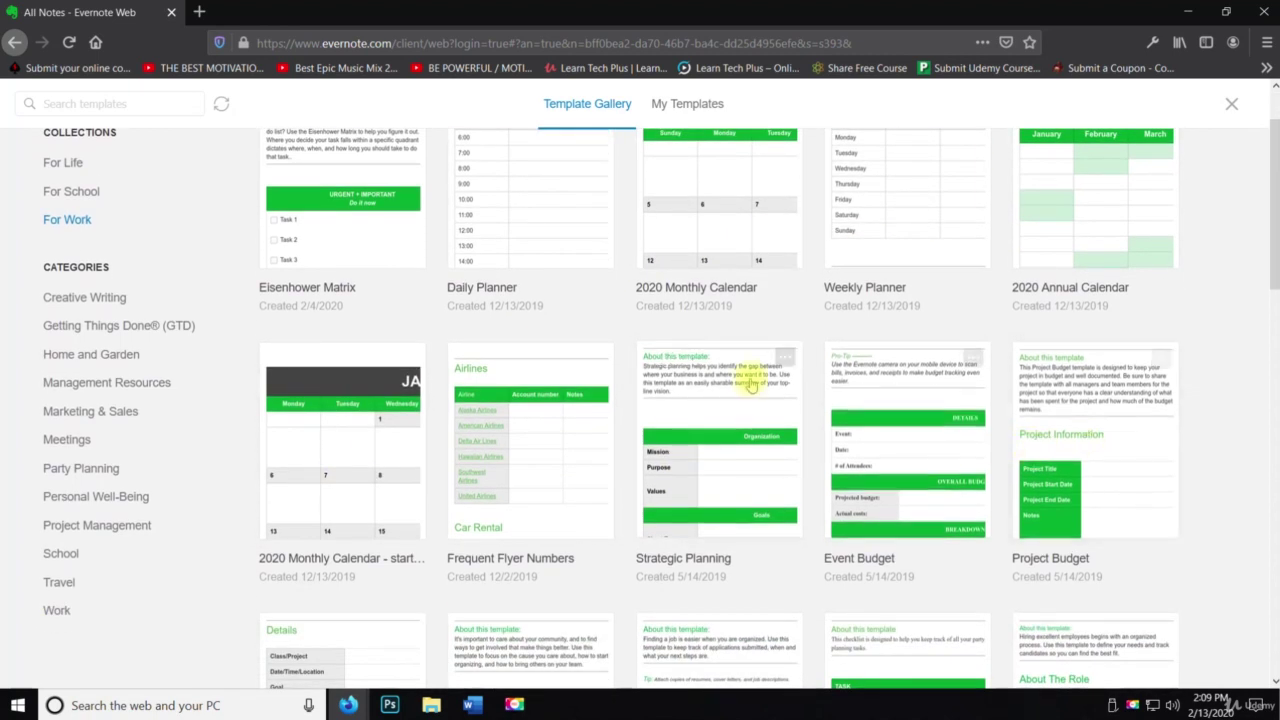
scroll(360, 486, down, 3)
scroll(350, 505, down, 1)
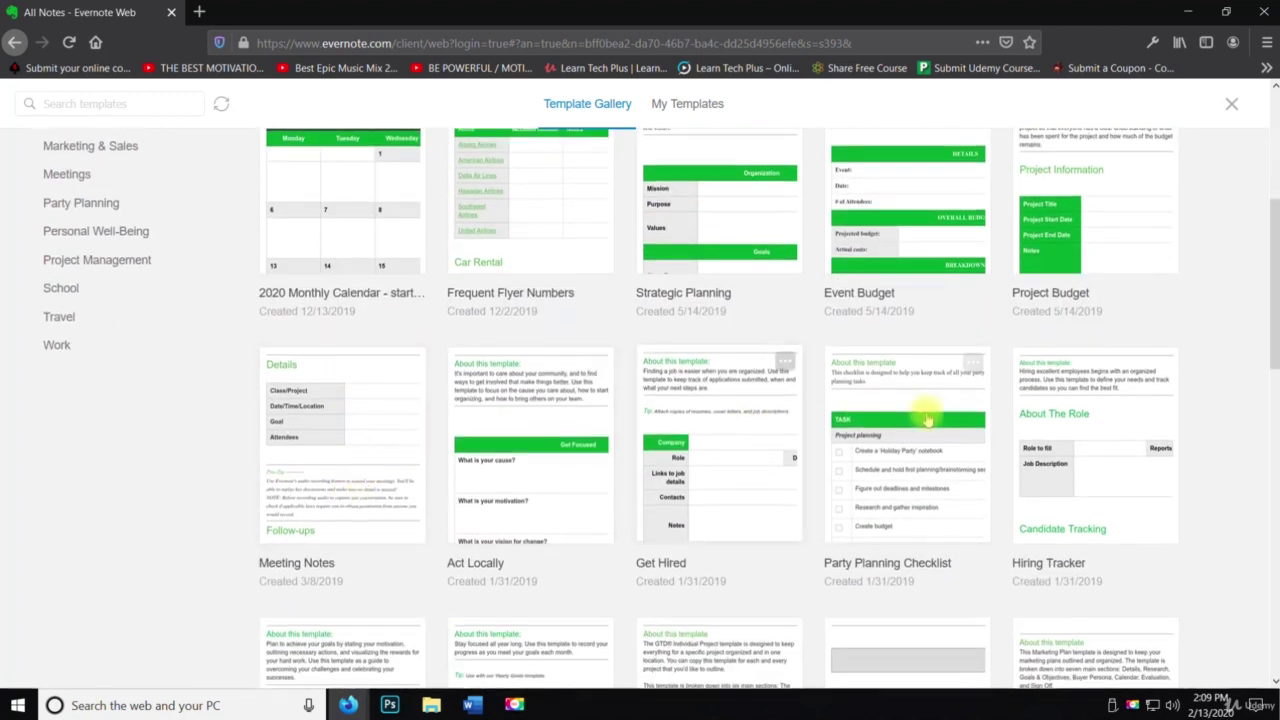
scroll(1065, 490, down, 2)
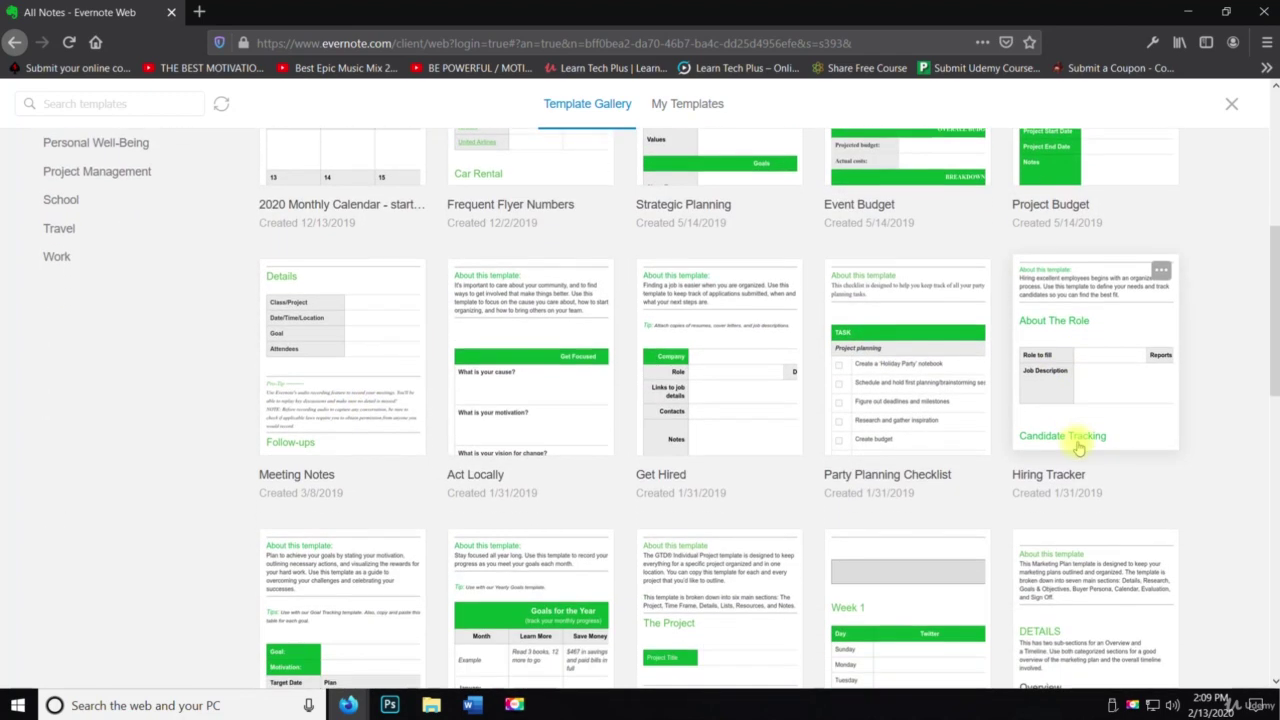
scroll(377, 558, down, 2)
scroll(377, 558, down, 2)
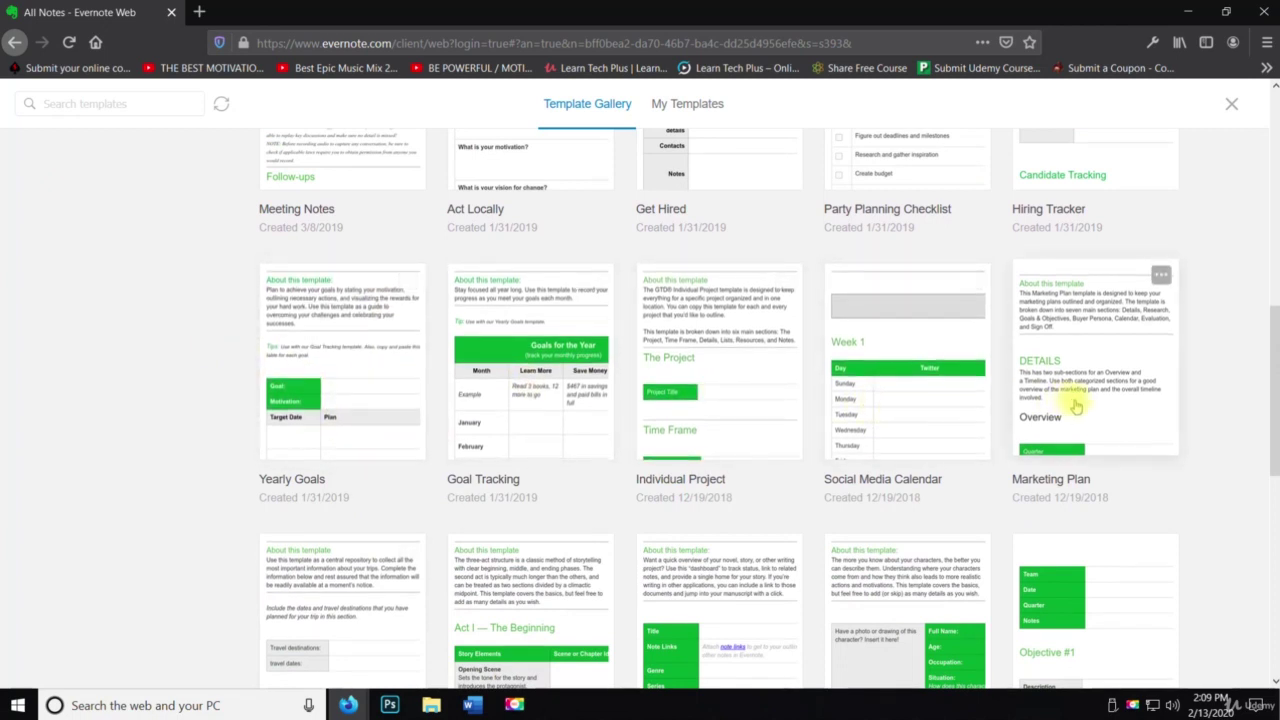
scroll(557, 357, down, 2)
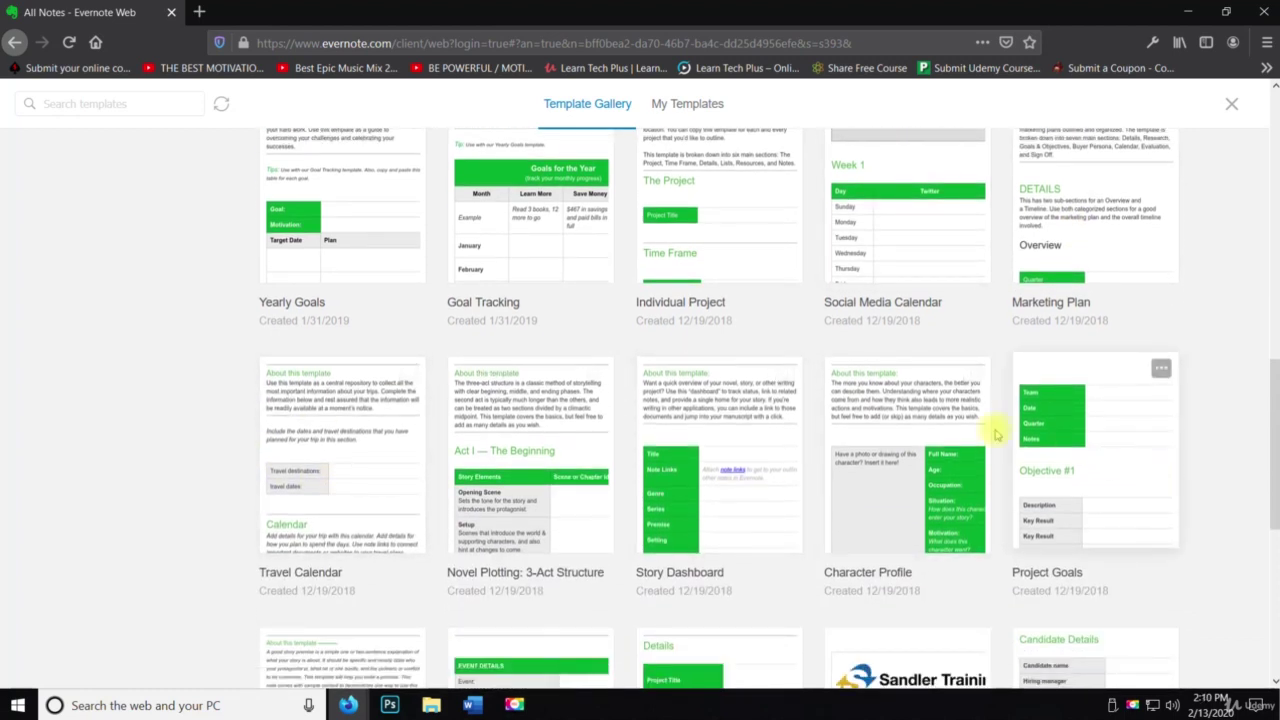
scroll(700, 370, down, 4)
scroll(330, 385, down, 1)
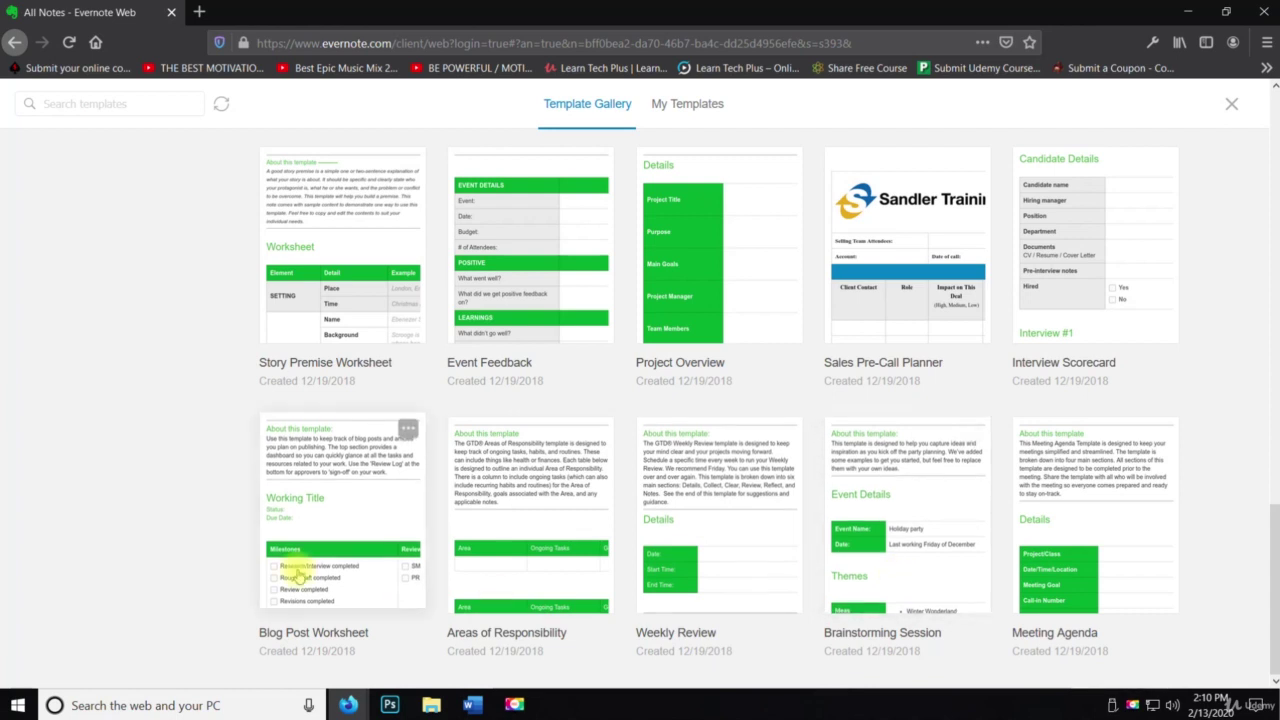
scroll(829, 534, up, 3)
scroll(757, 531, down, 3)
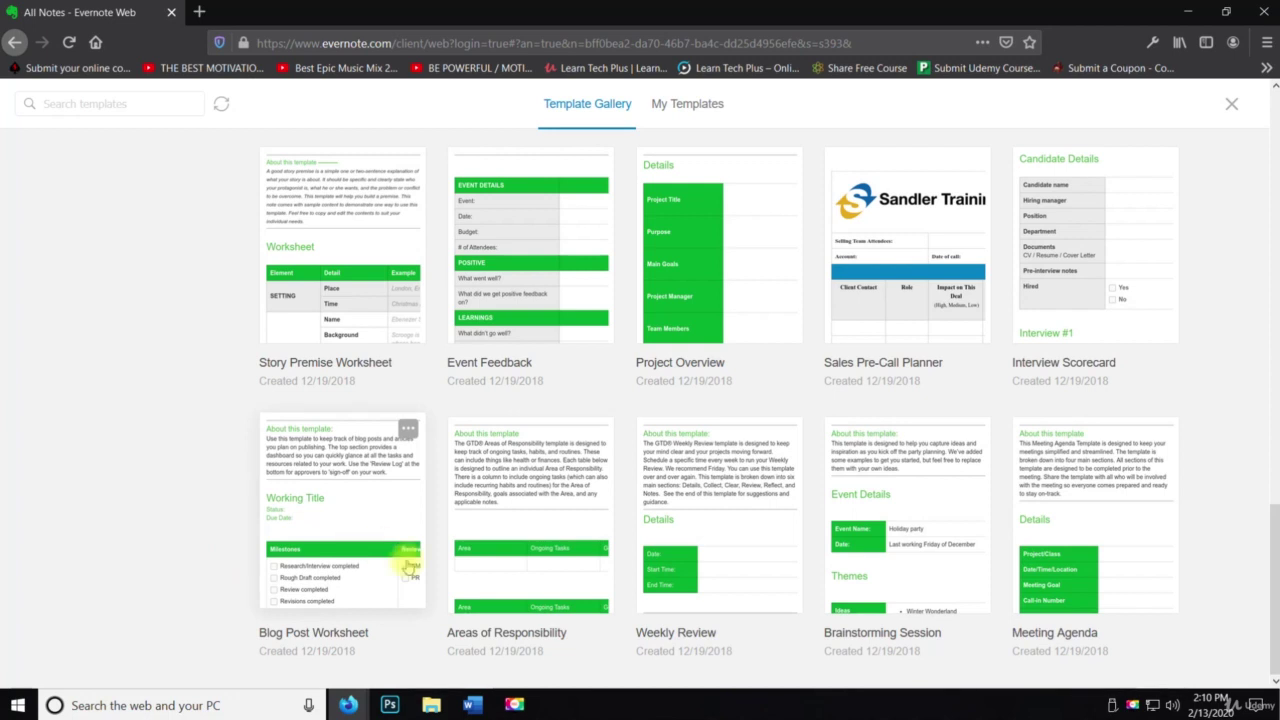
scroll(900, 514, up, 2)
scroll(745, 393, up, 2)
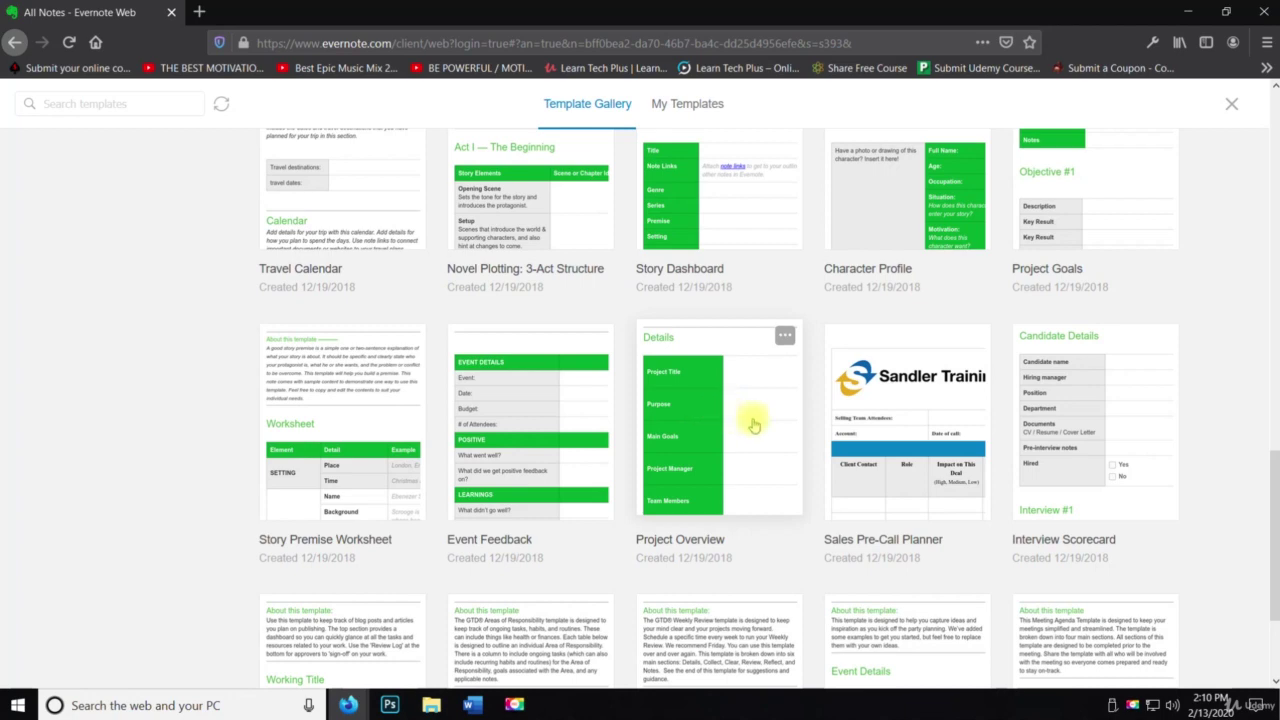
scroll(1000, 343, up, 2)
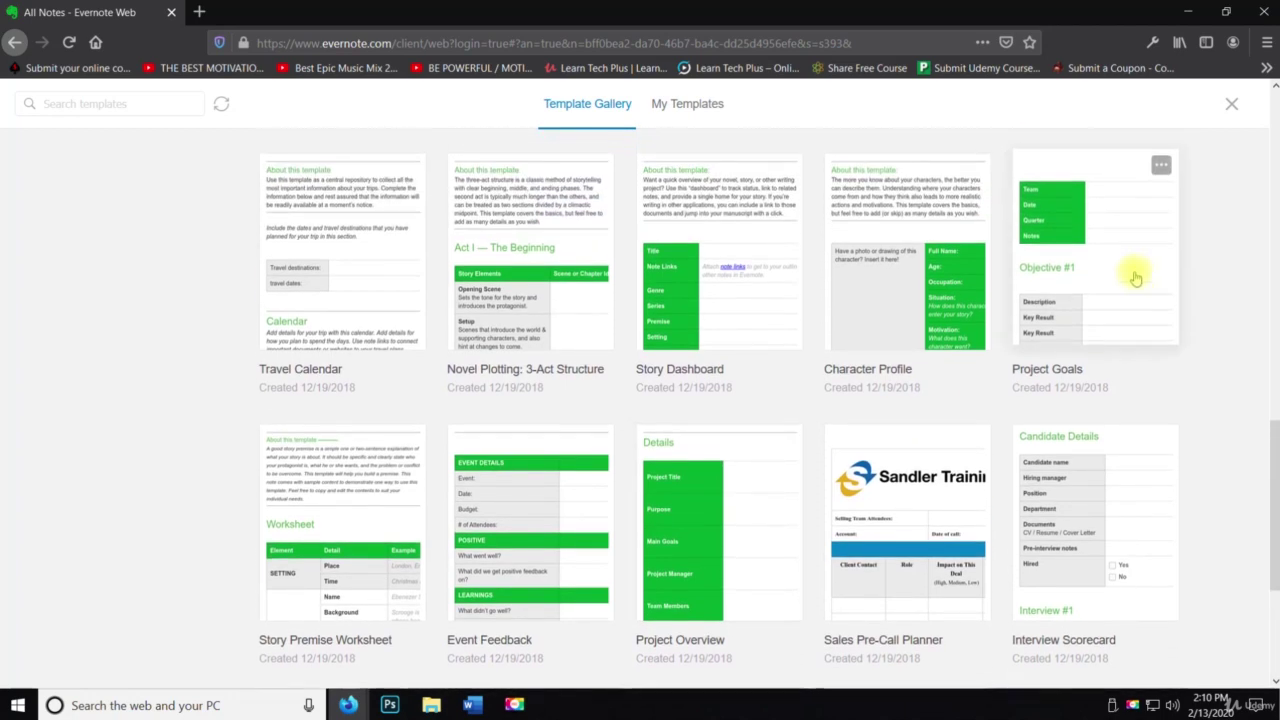
scroll(1100, 300, up, 3)
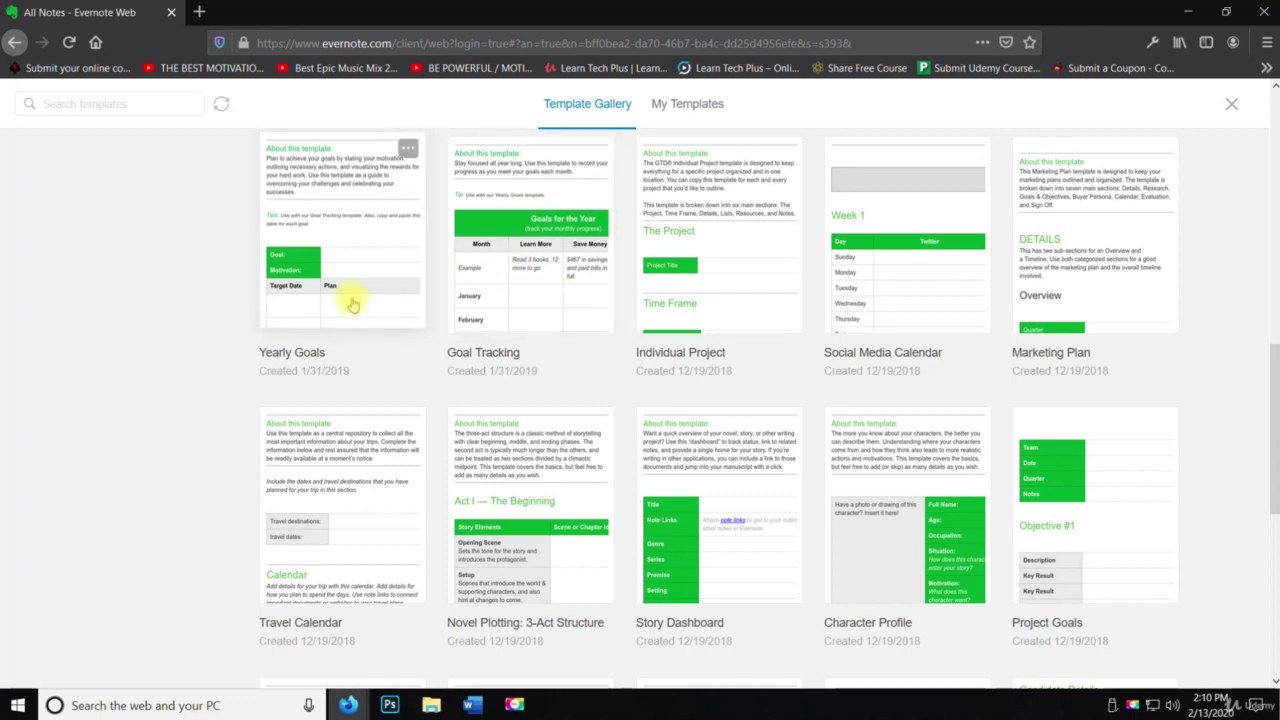
scroll(766, 563, up, 5)
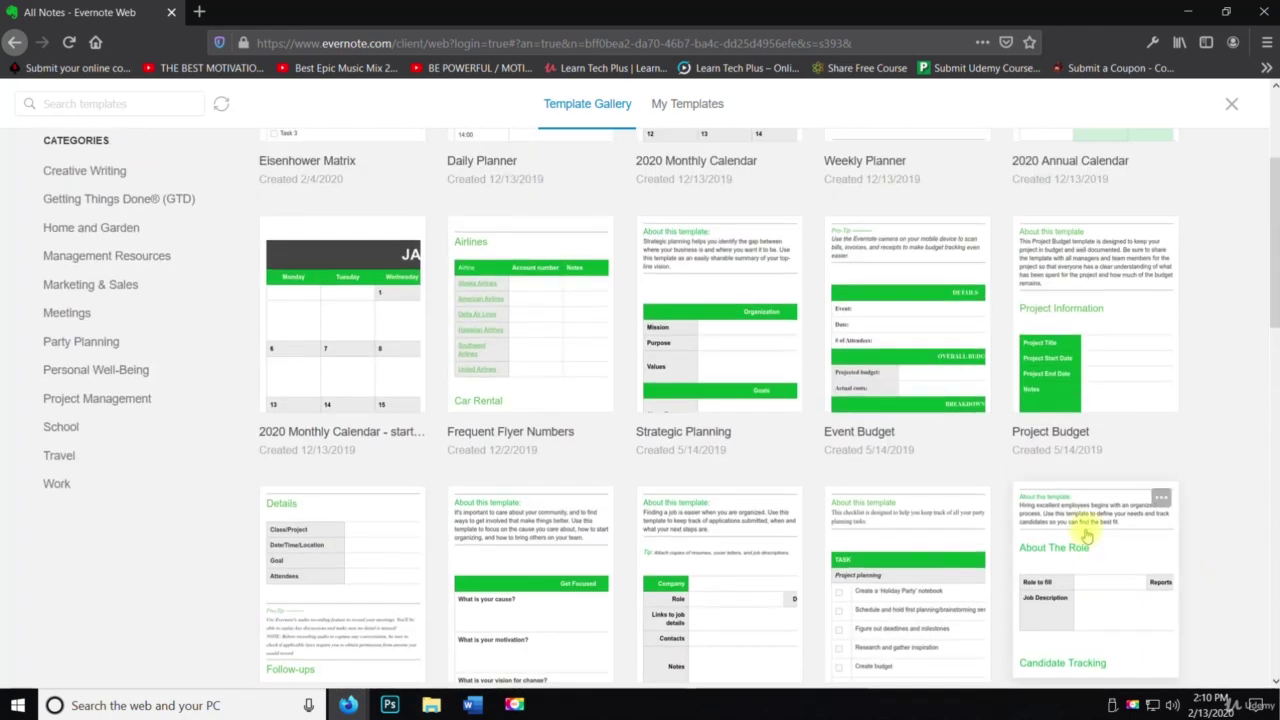
scroll(1087, 537, up, 3)
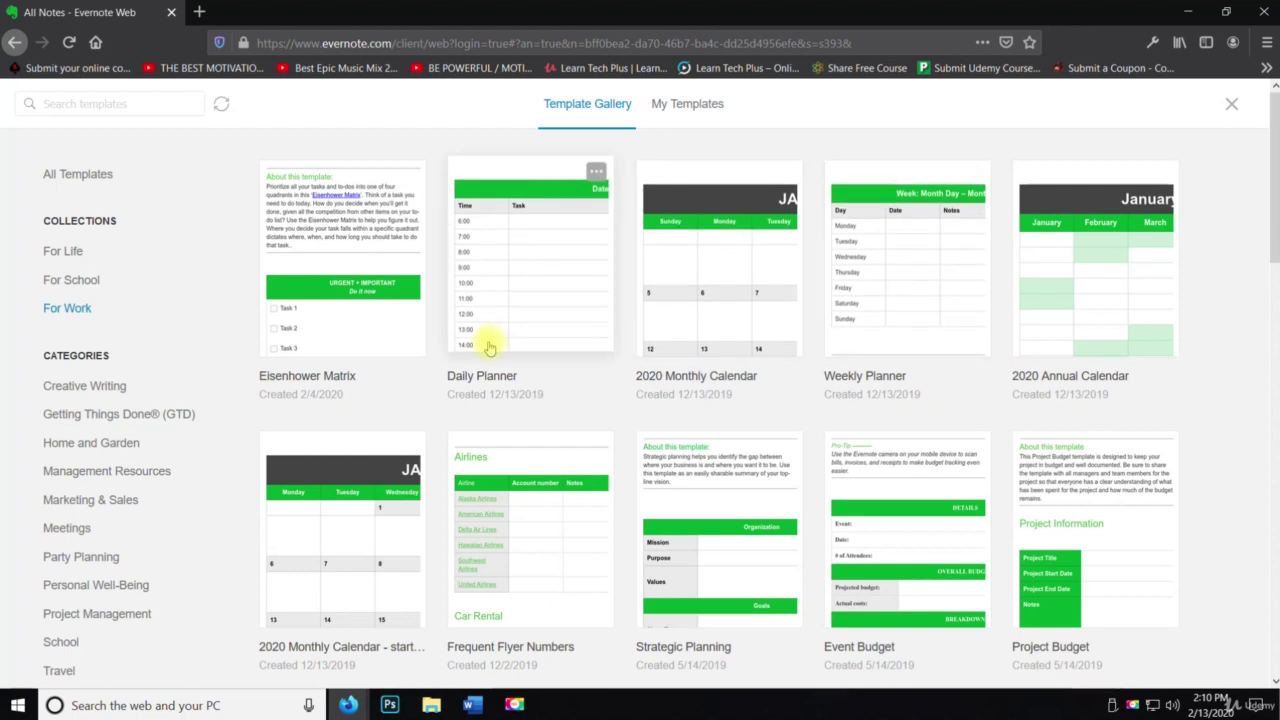
- Look through all the templates in the For School collection
click(80, 284)
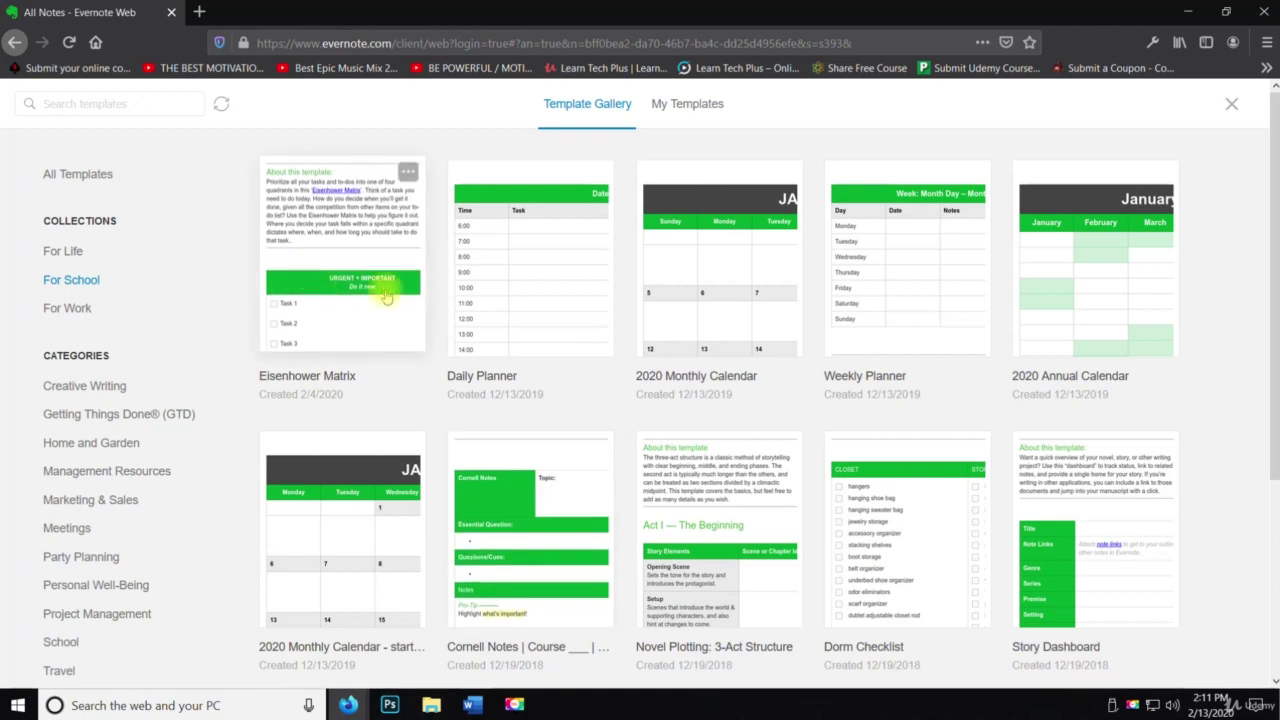
scroll(470, 295, down, 3)
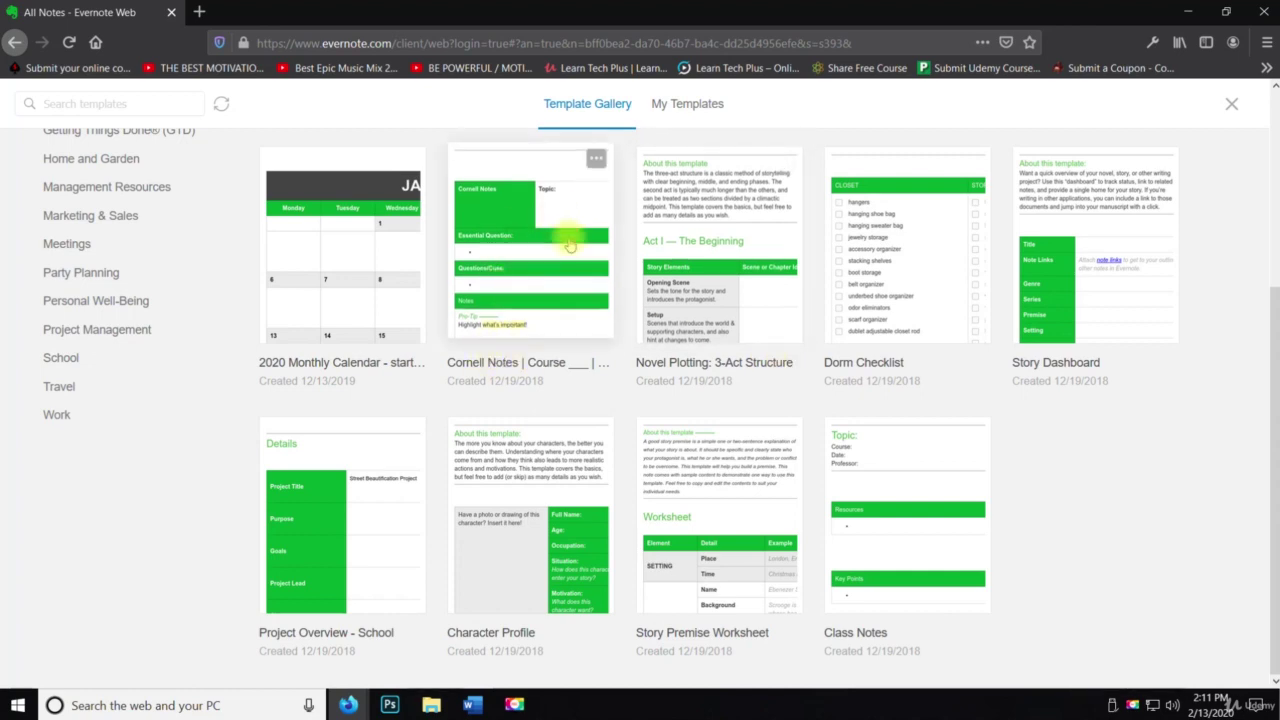
scroll(371, 386, up, 3)
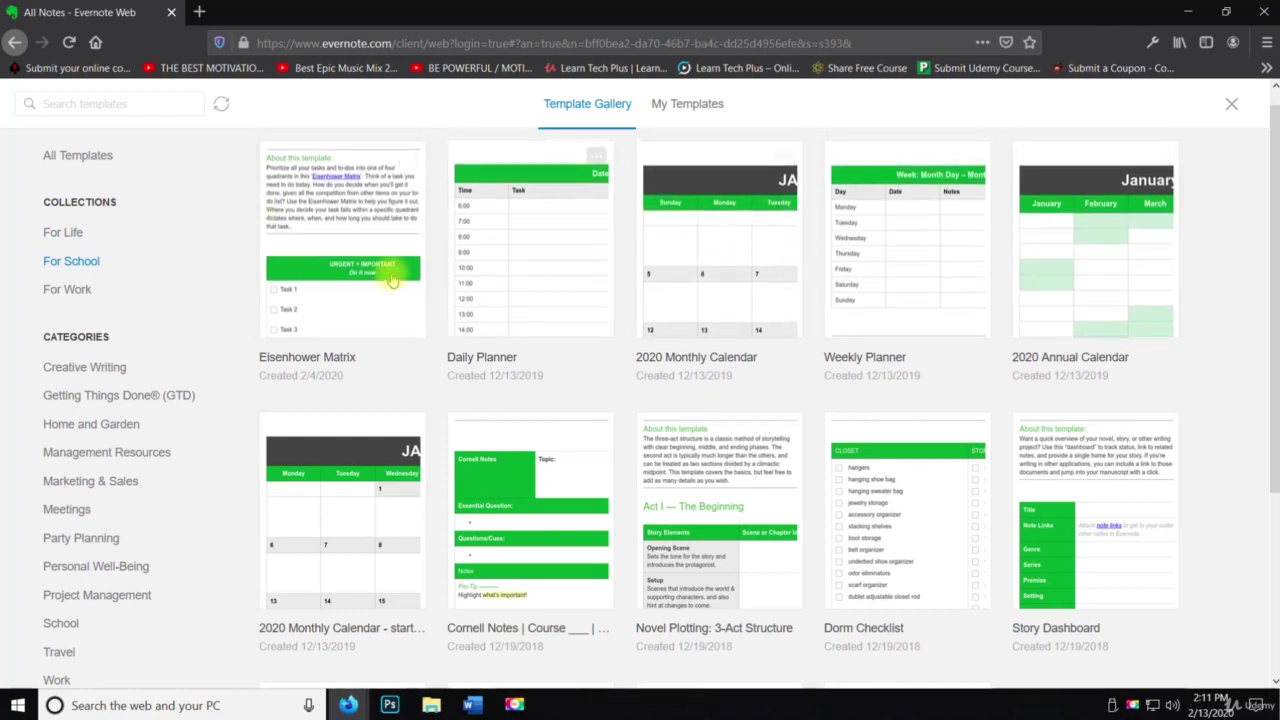
- Apply the Daily Planner template from the For Life collection to the blank note
click(76, 234)
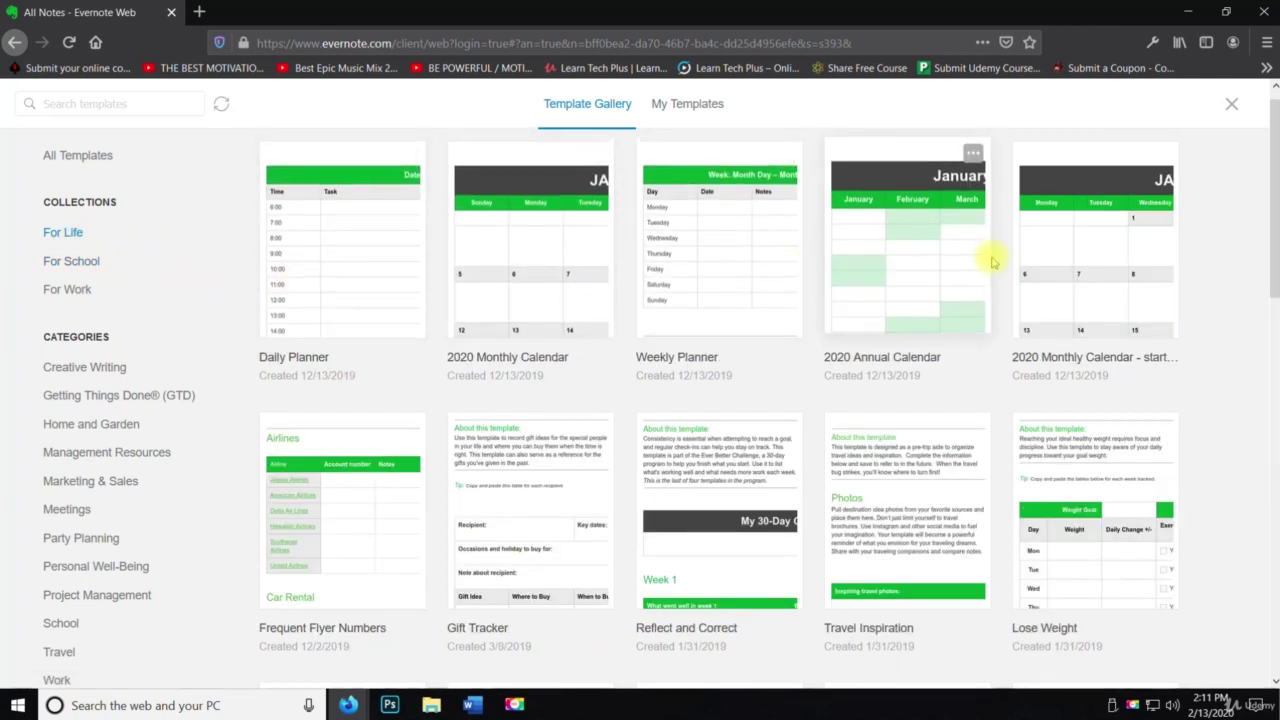
right_click(383, 185)
click(380, 180)
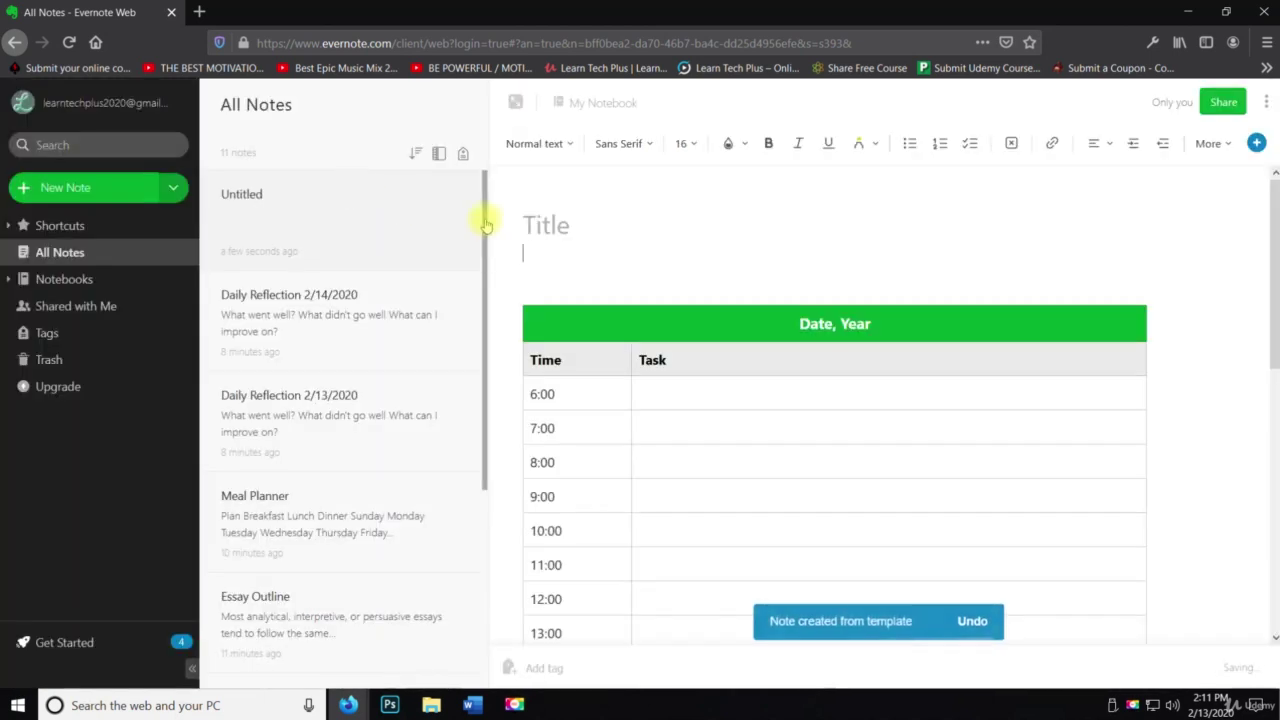
- Review the planner table's time slots down to its end and place the cursor in the 10:00 task cell
scroll(769, 346, down, 6)
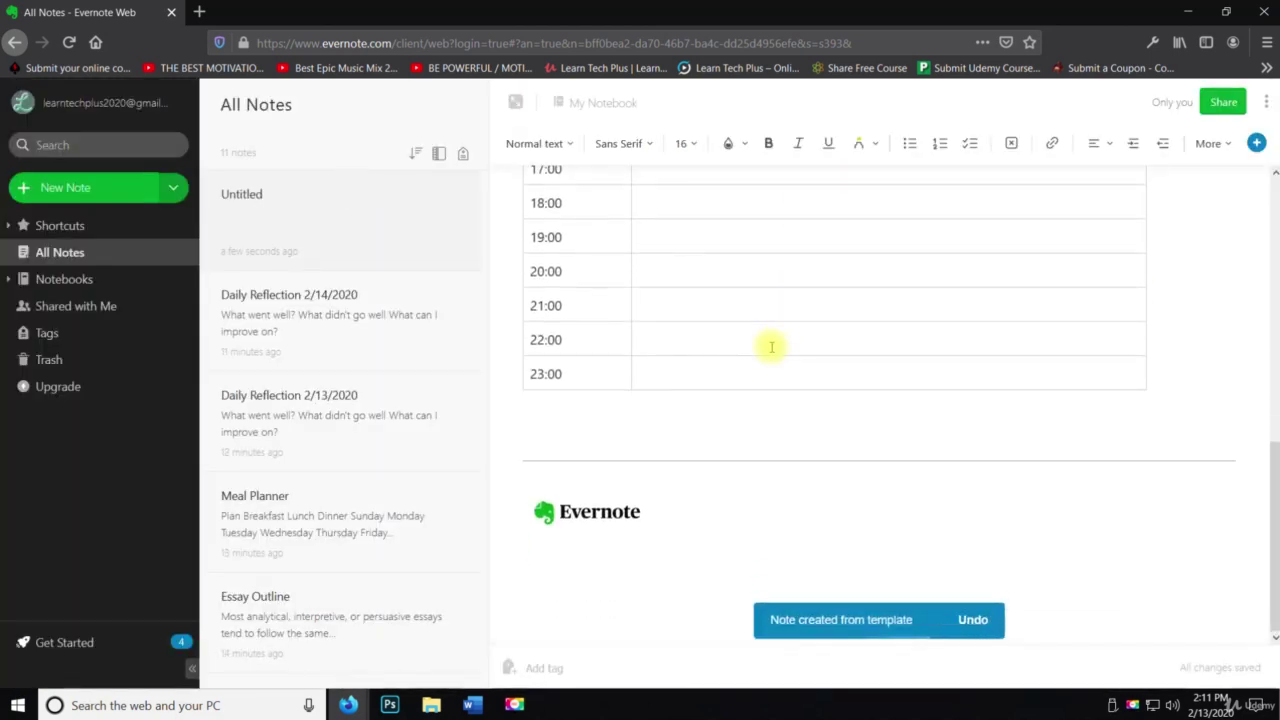
scroll(741, 381, up, 7)
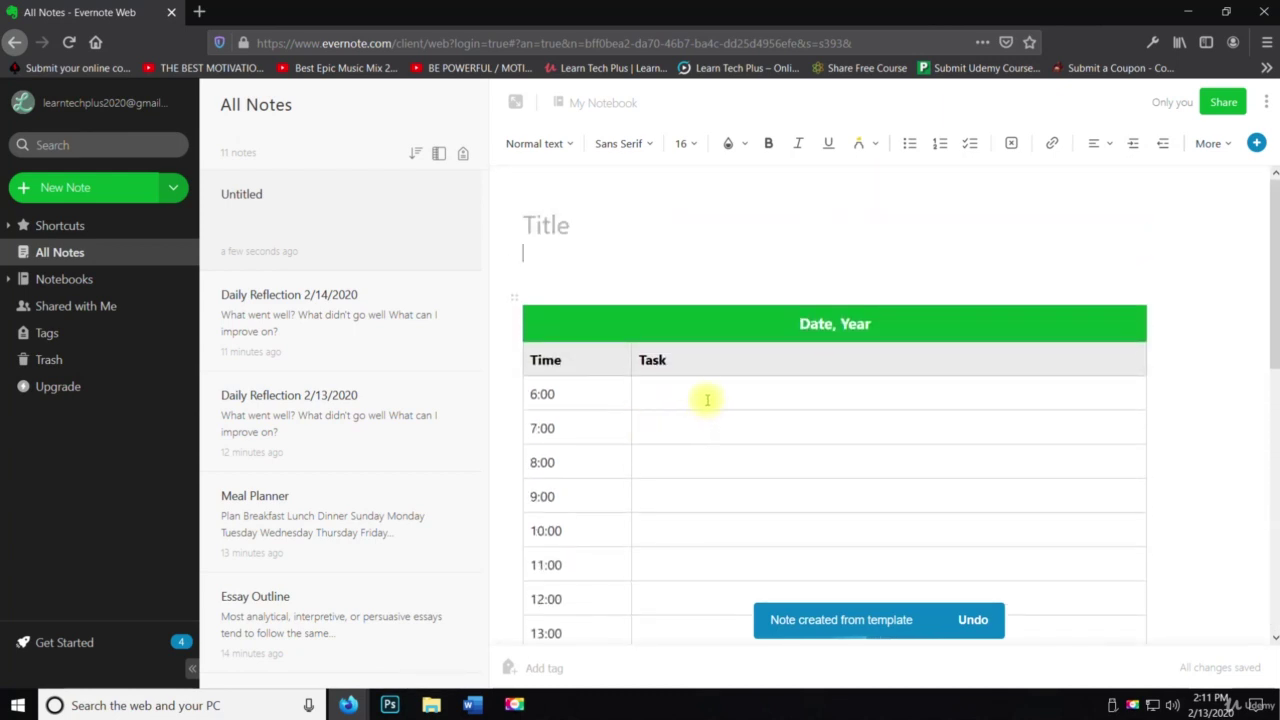
click(669, 524)
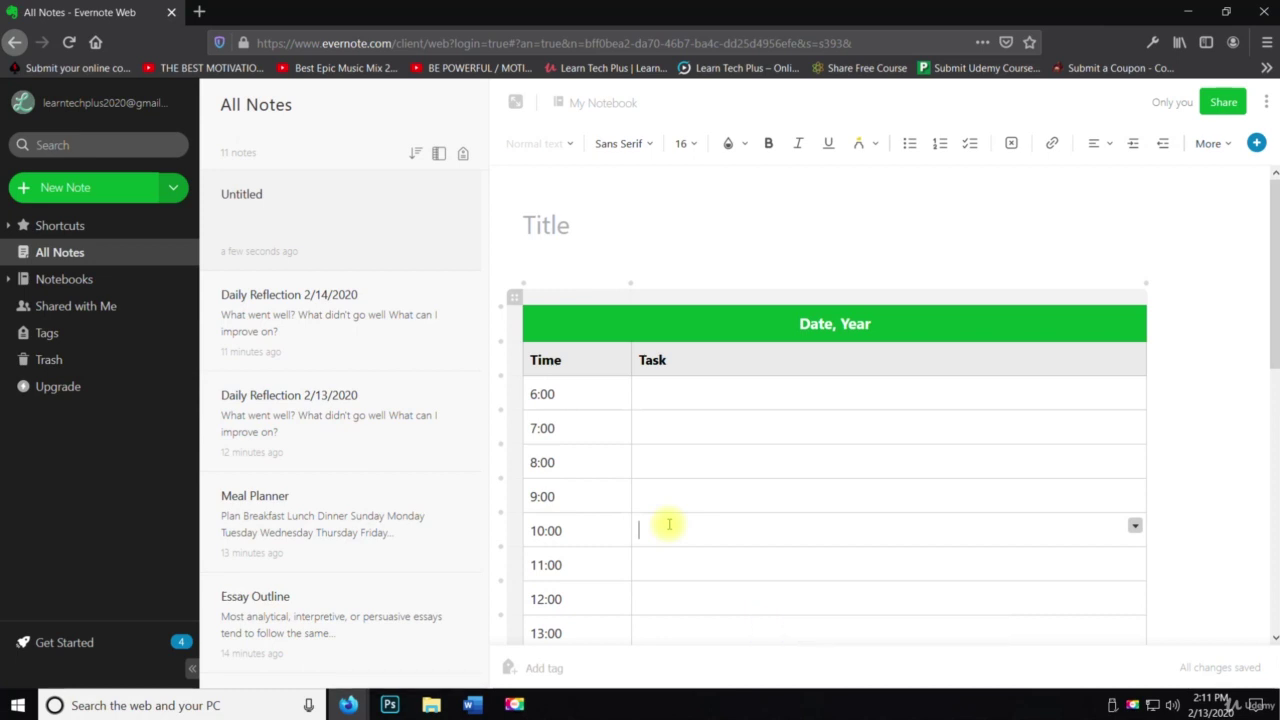
click(777, 323)
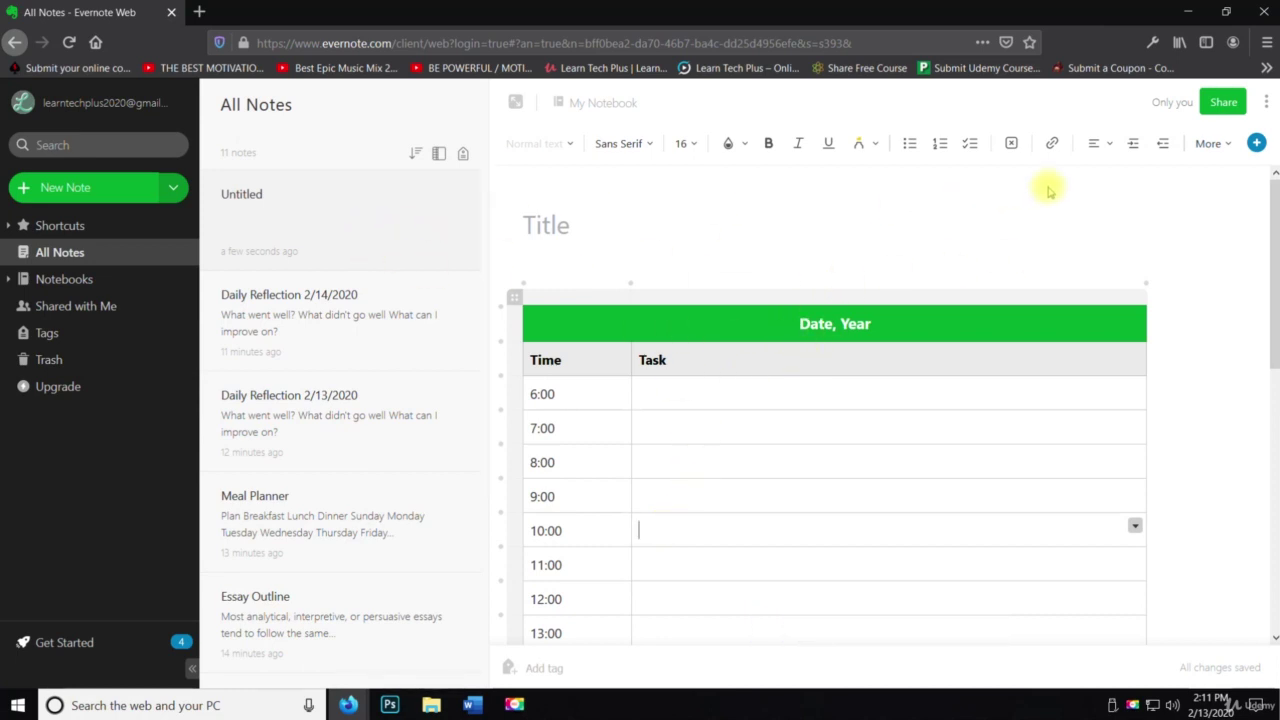
- Delete the untitled note containing the daily planner
click(1263, 103)
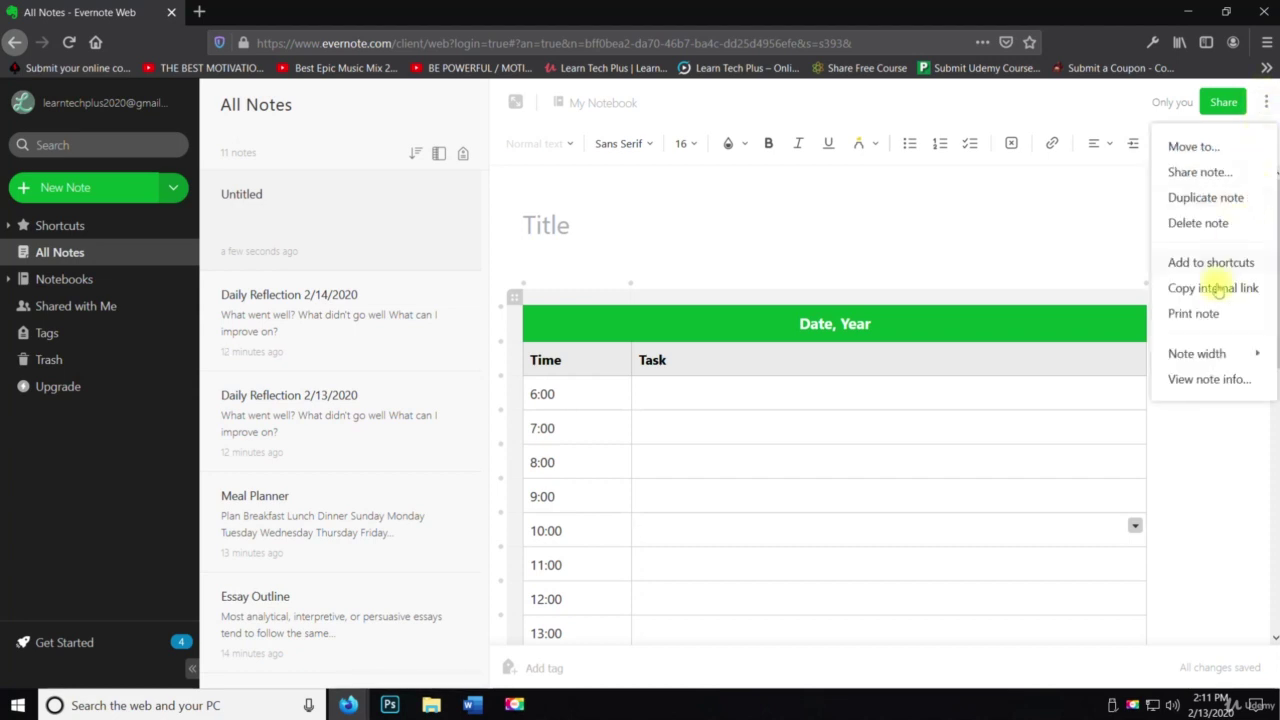
click(1192, 221)
click(790, 435)
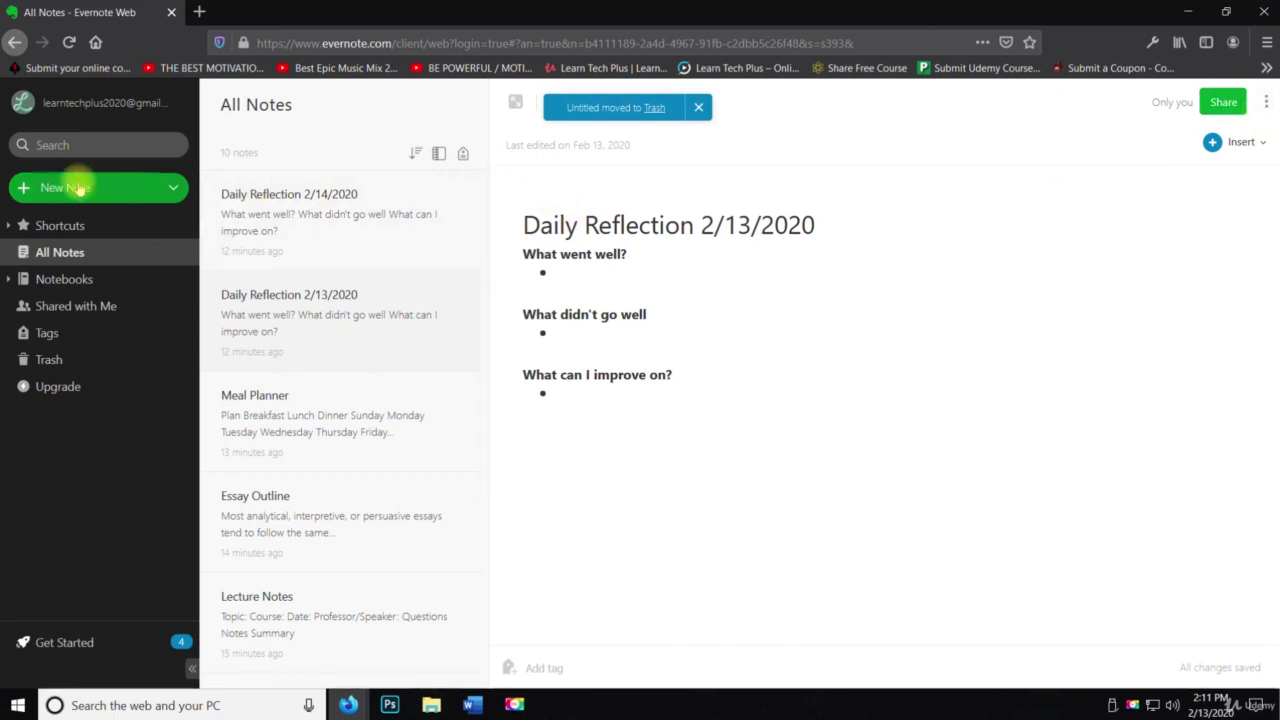
- Create another new note and bring up the template gallery for it
click(80, 186)
click(758, 258)
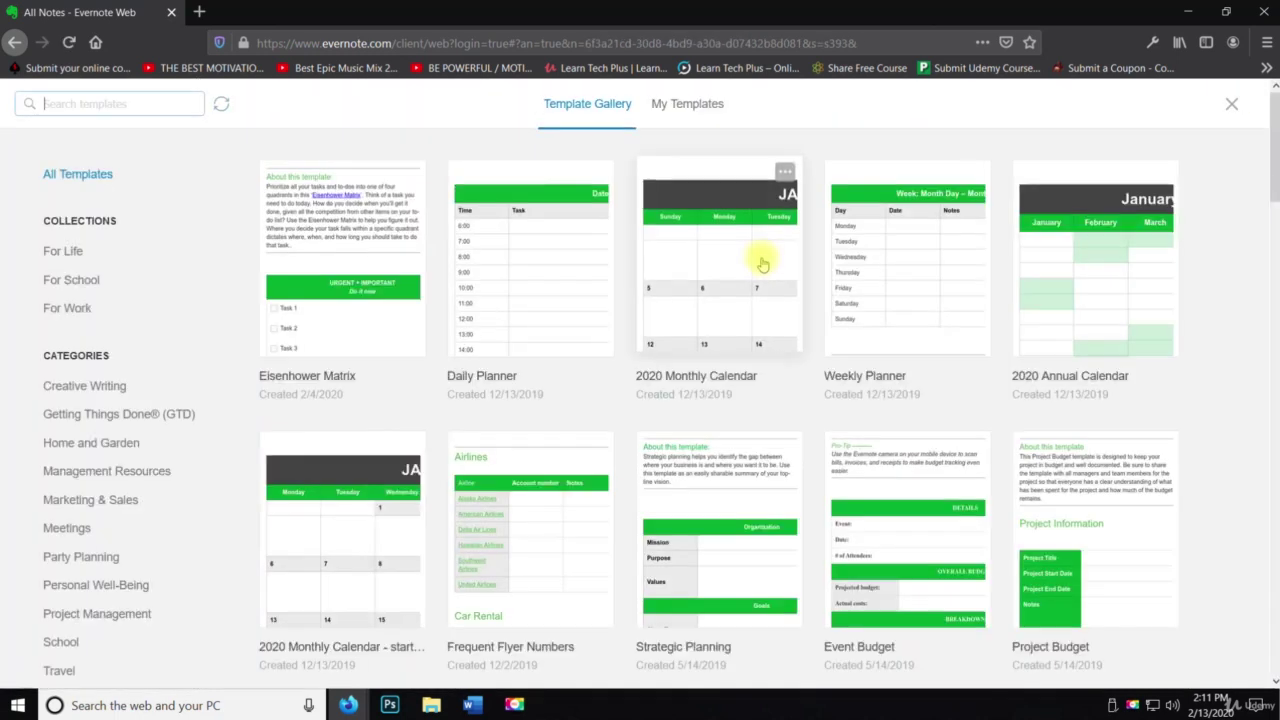
- Browse the templates in the For Life collection and the Creative Writing category
click(80, 251)
scroll(800, 330, down, 3)
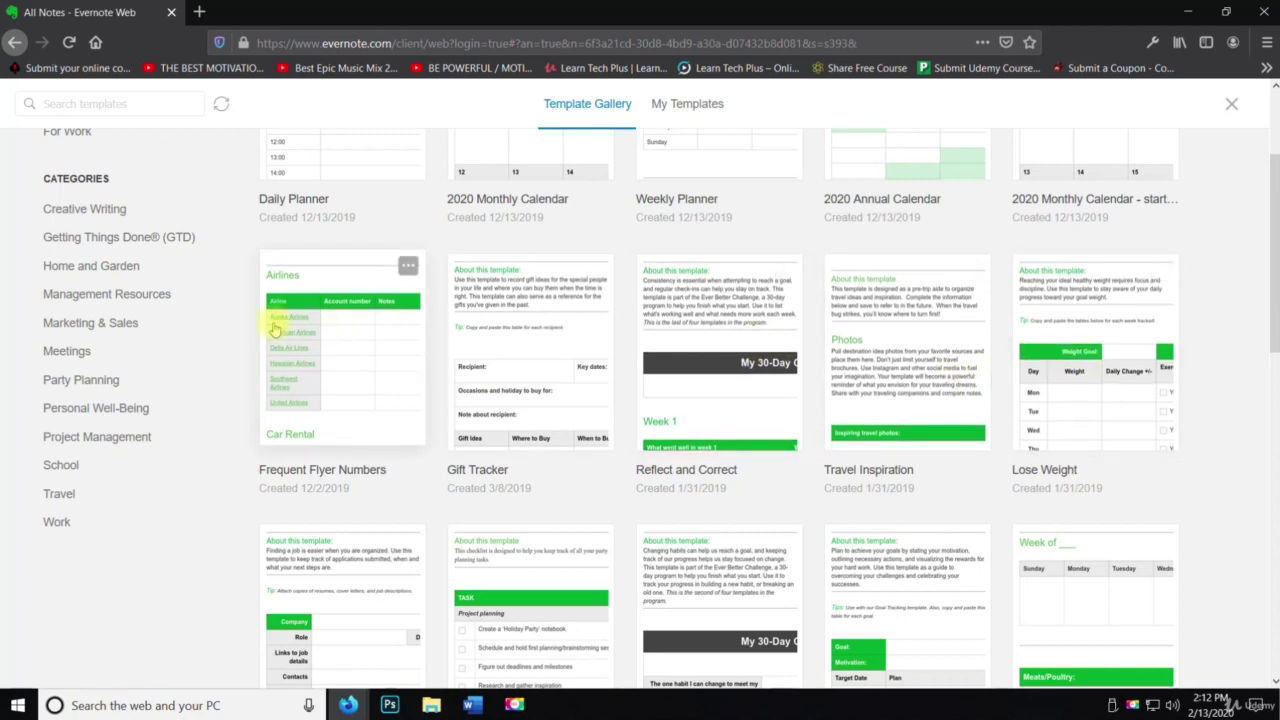
scroll(250, 315, up, 3)
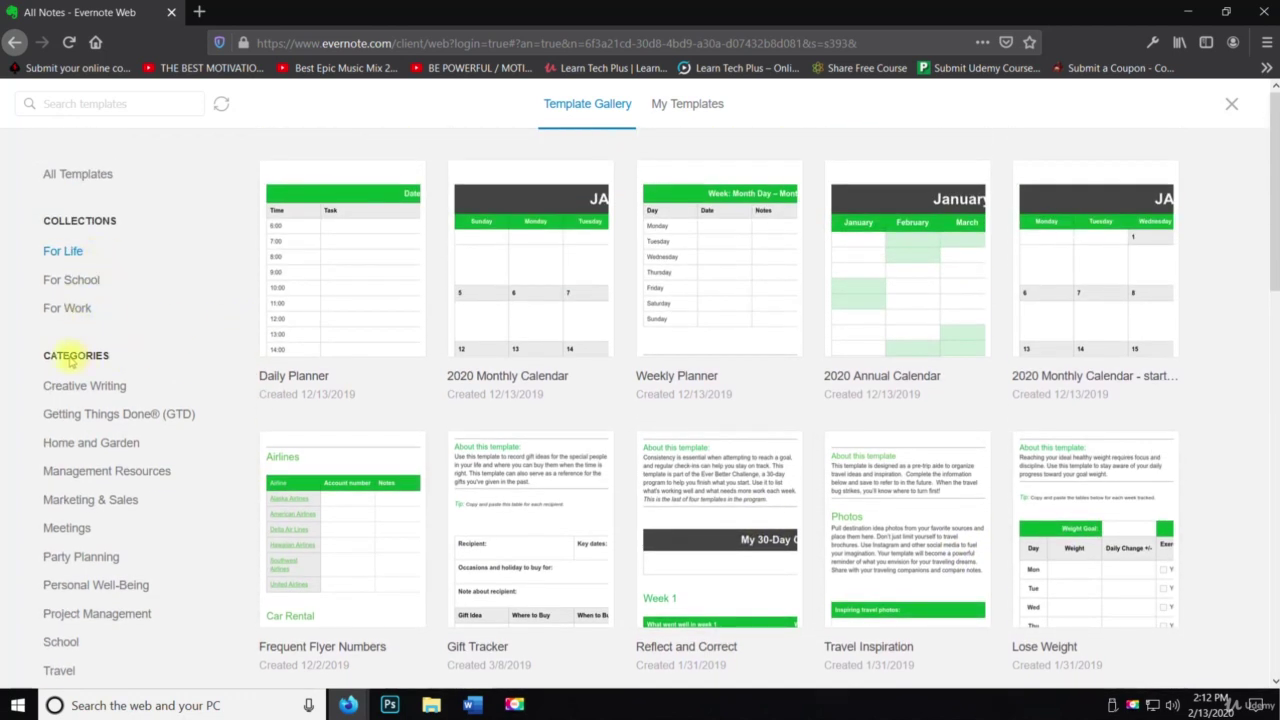
click(70, 388)
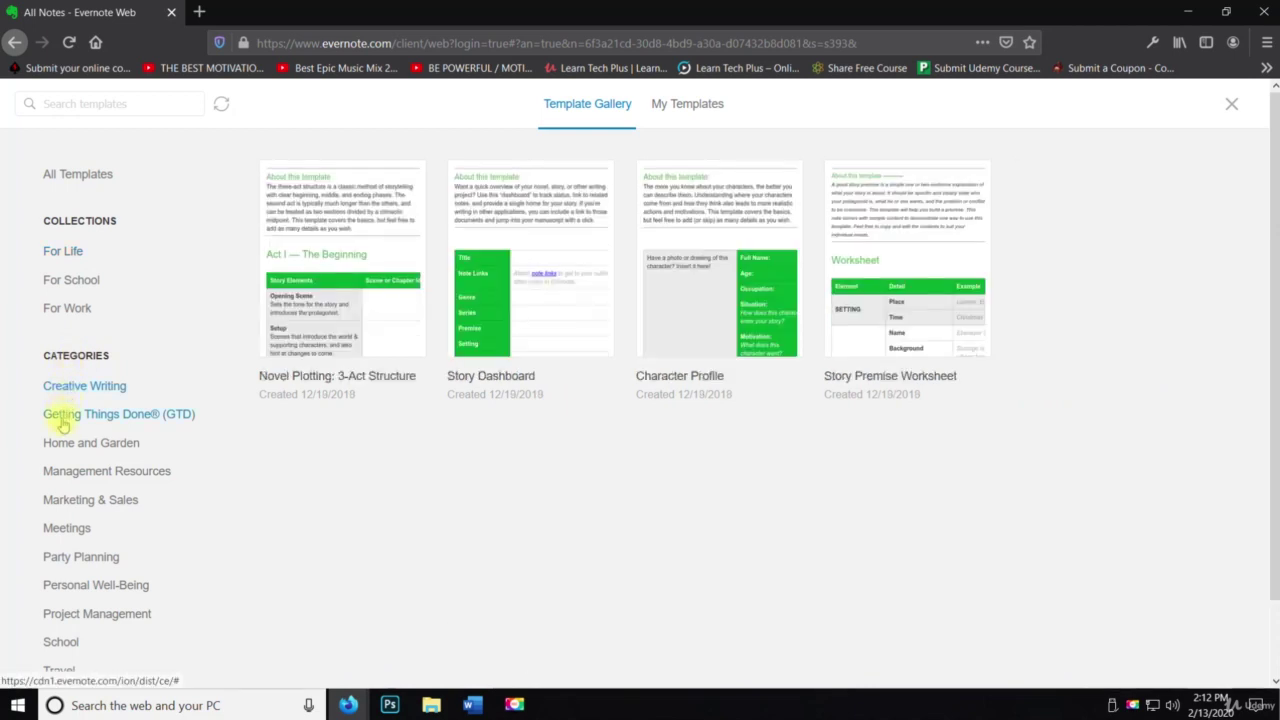
- Browse the templates in the Getting Things Done (GTD), Home and Garden, and Management Resources categories
click(61, 418)
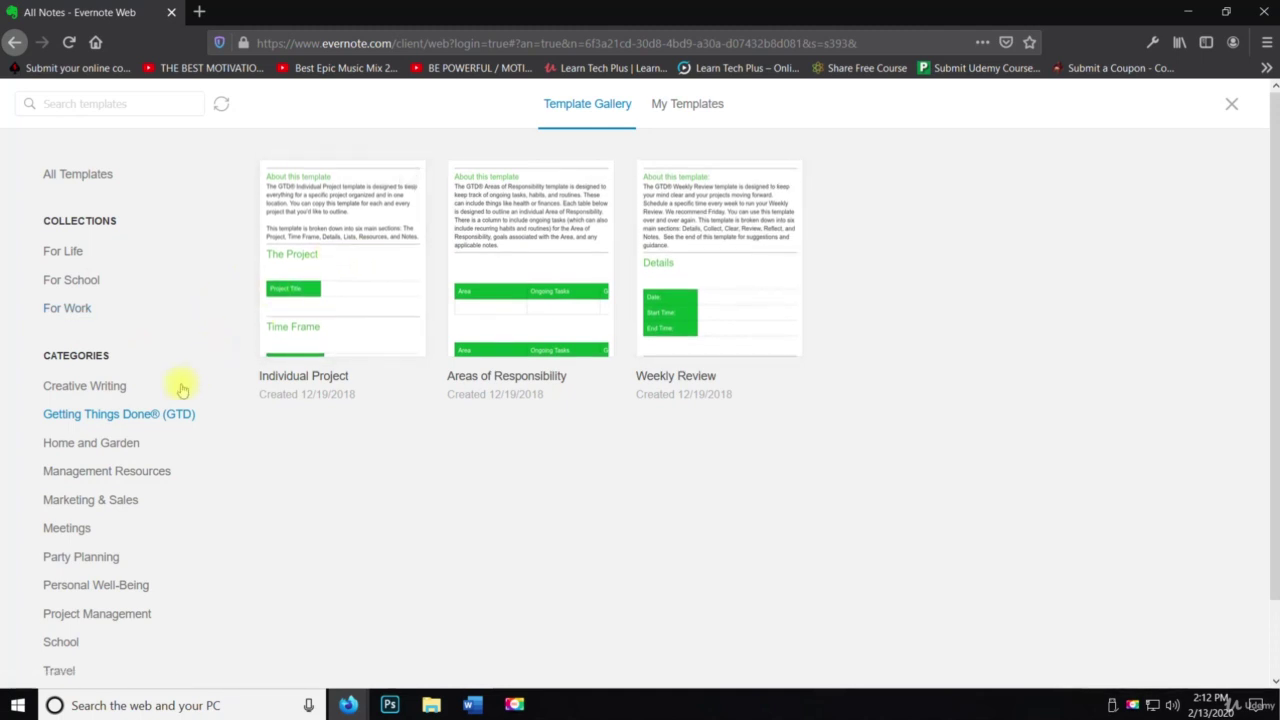
click(130, 450)
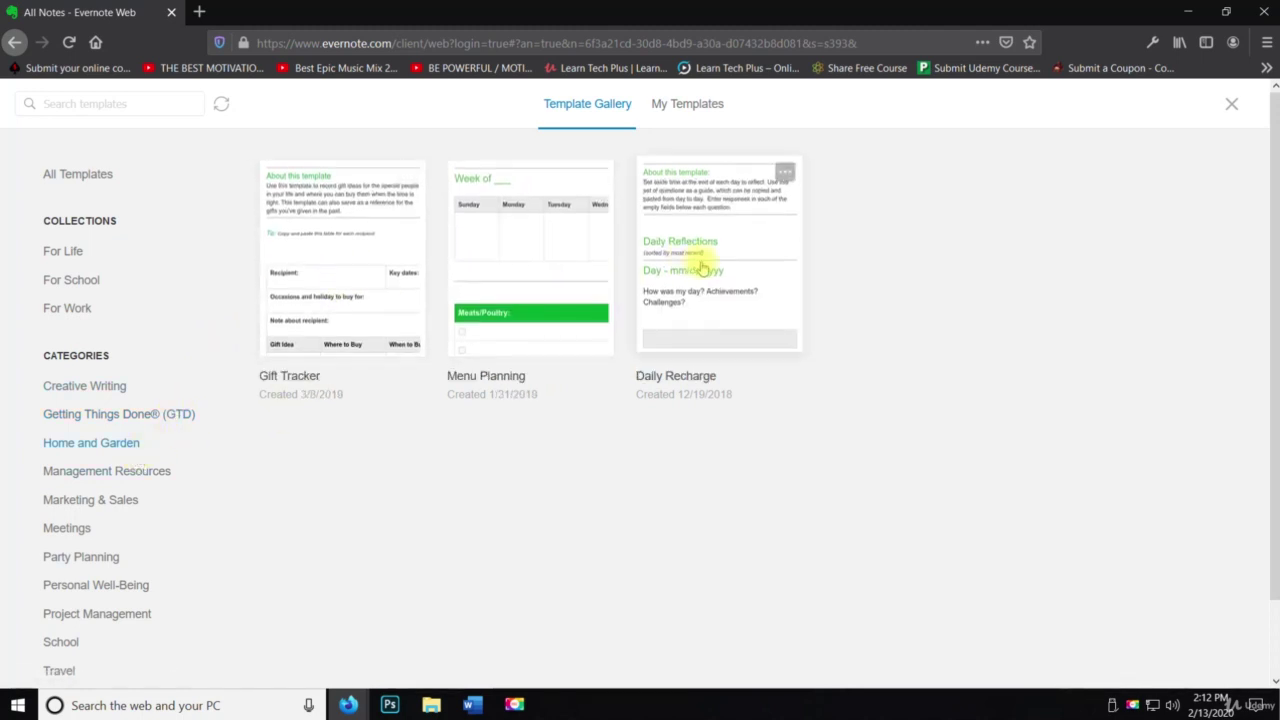
click(126, 476)
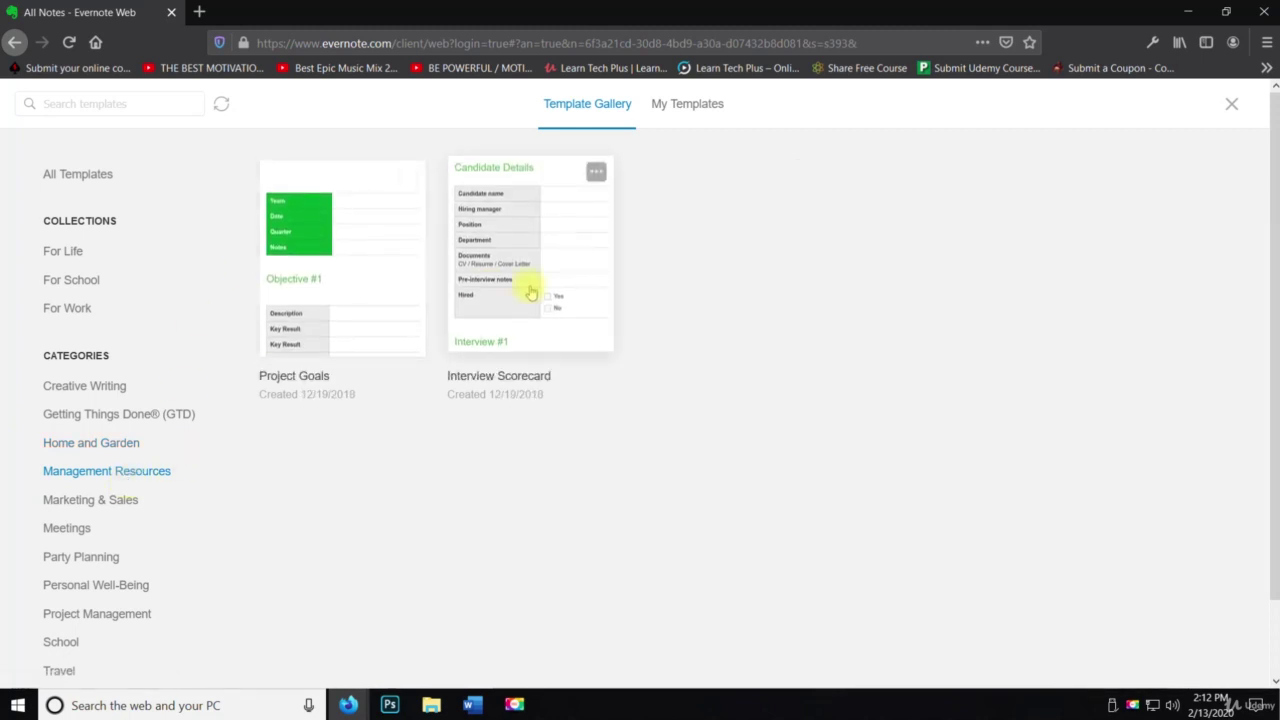
- Browse the templates in the Marketing & Sales, Meetings, and Party Planning categories
click(66, 499)
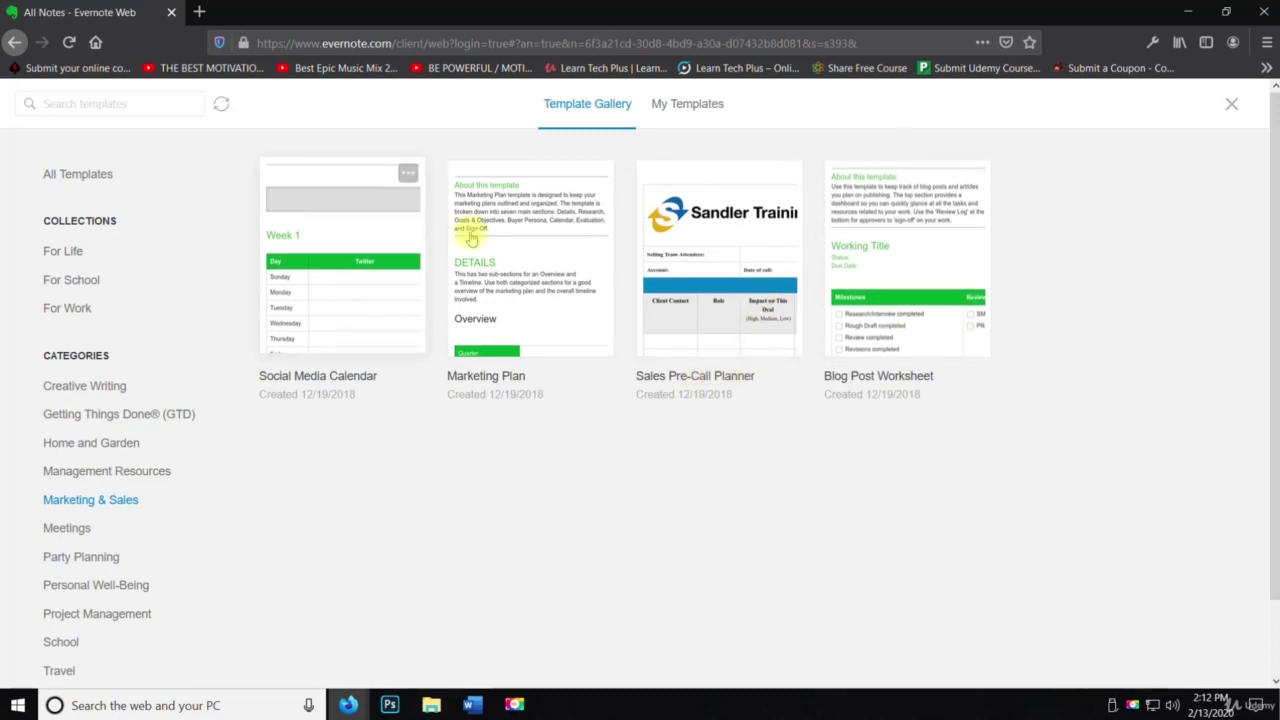
click(80, 529)
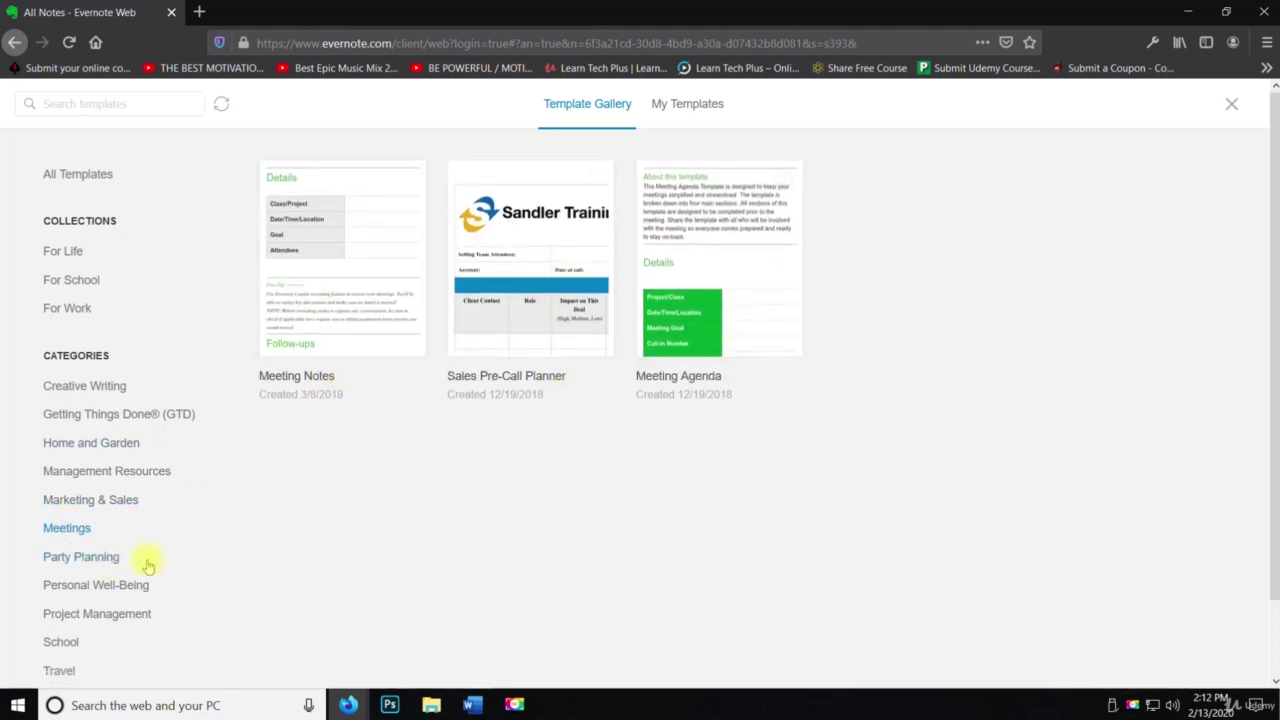
click(116, 565)
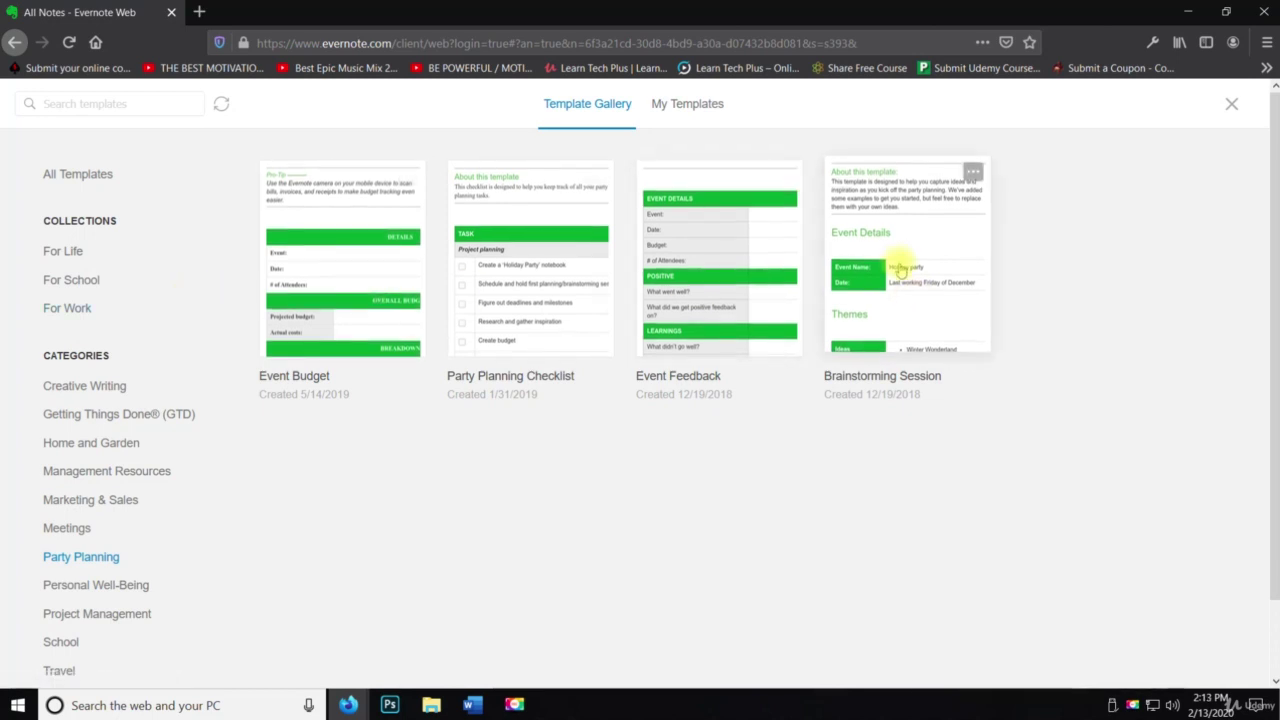
- Look through all the templates in the Personal Well-Being and Project Management categories
click(124, 597)
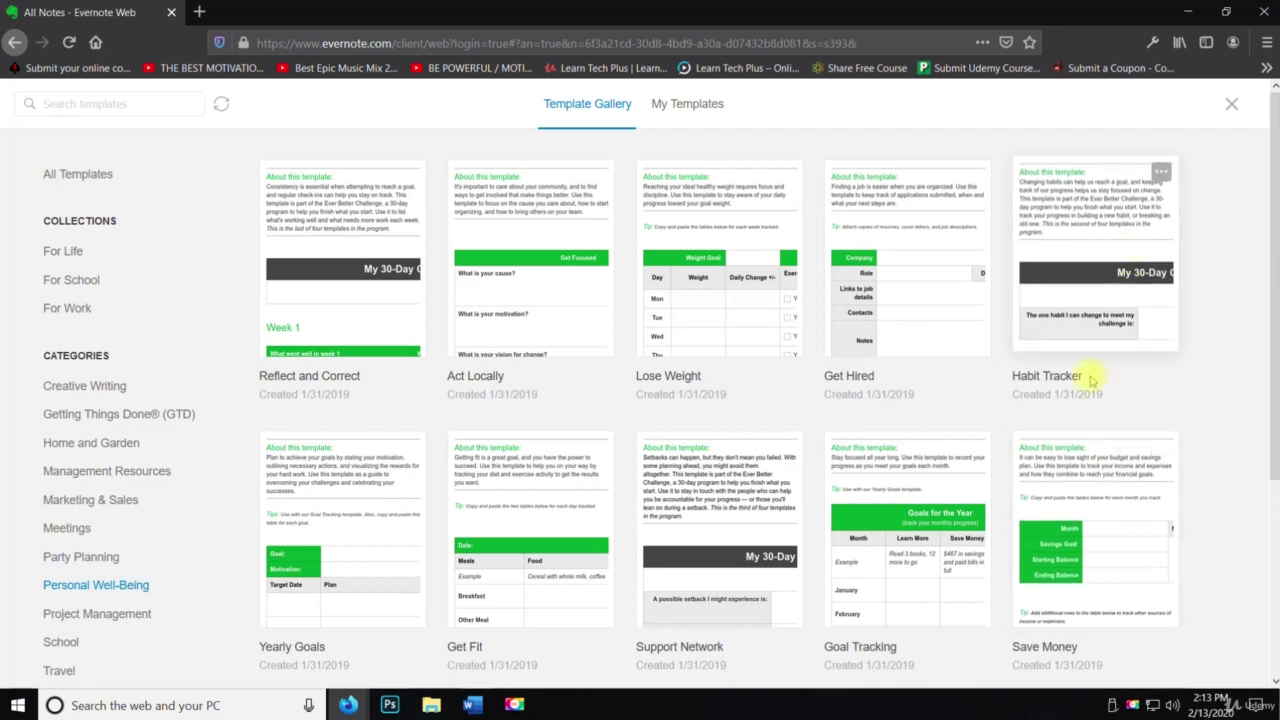
scroll(443, 457, down, 3)
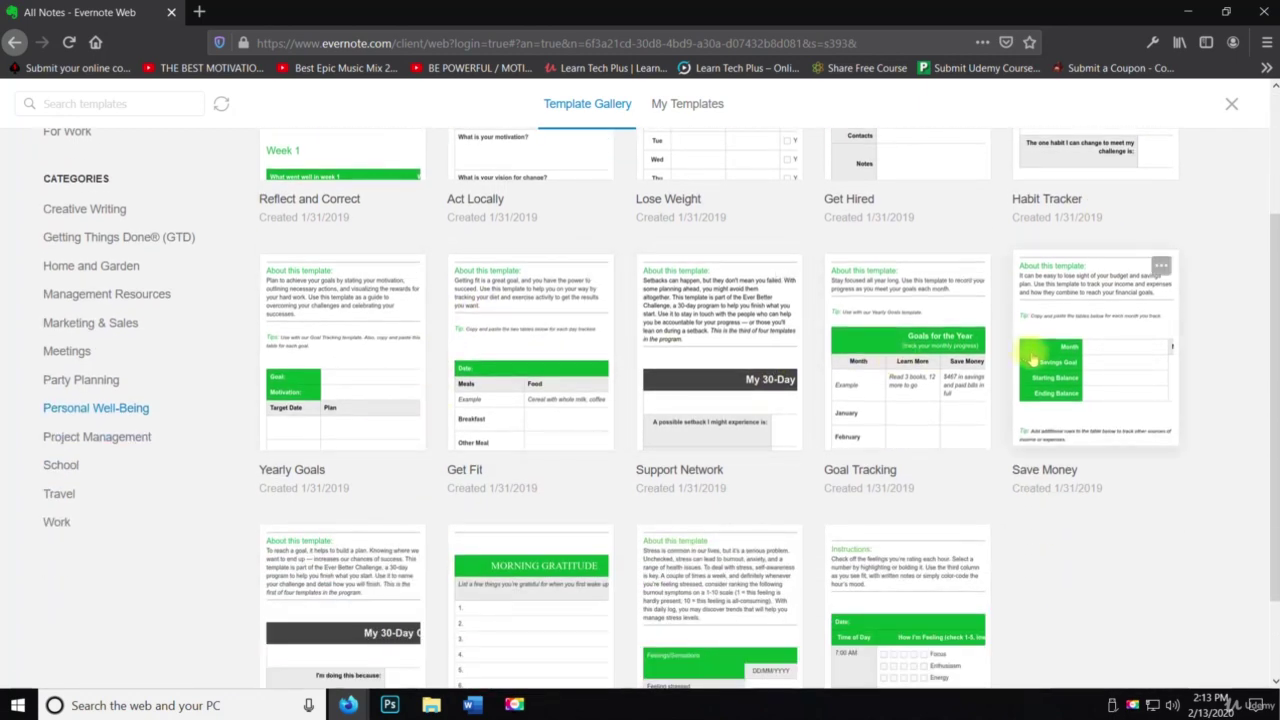
scroll(663, 380, down, 2)
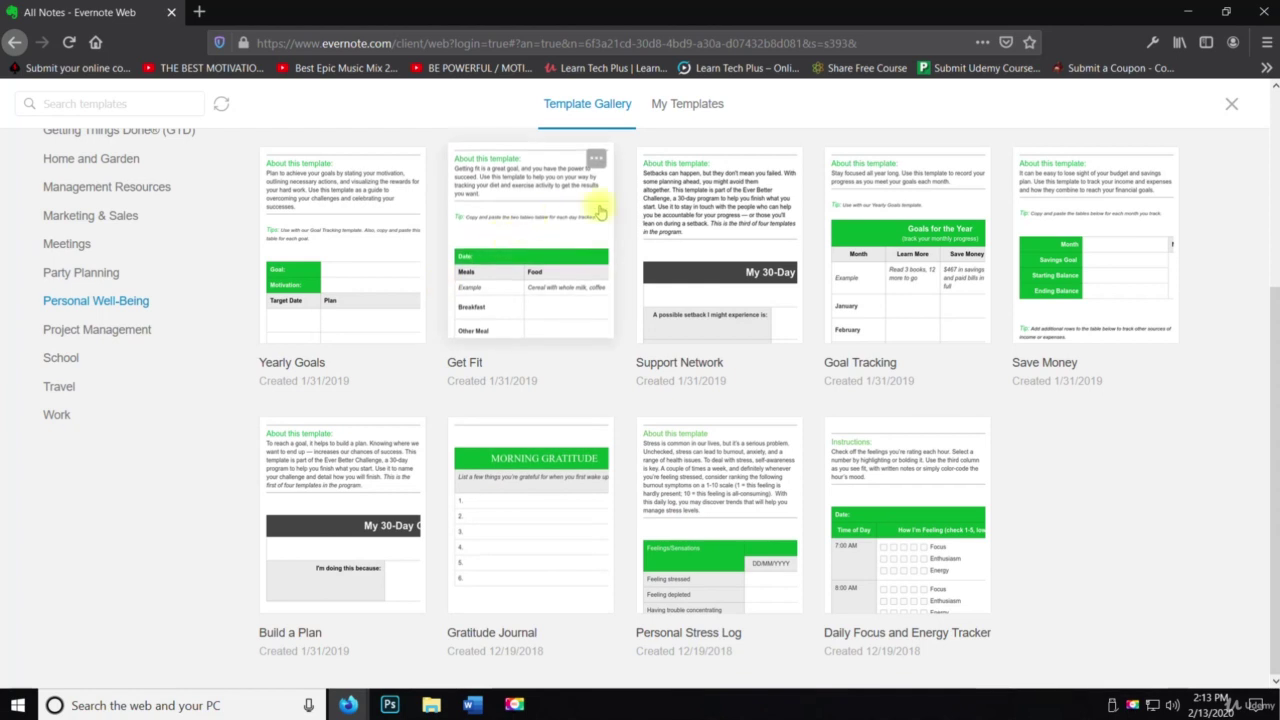
click(97, 329)
scroll(594, 508, up, 2)
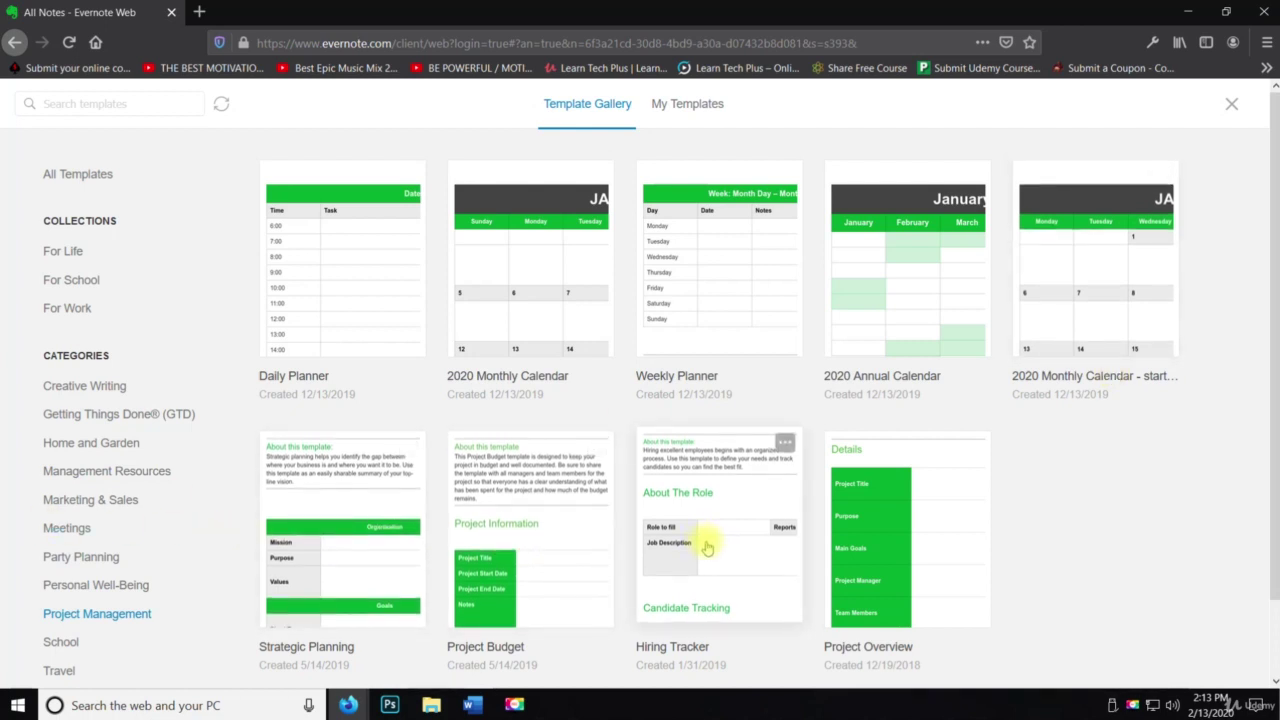
scroll(925, 532, down, 1)
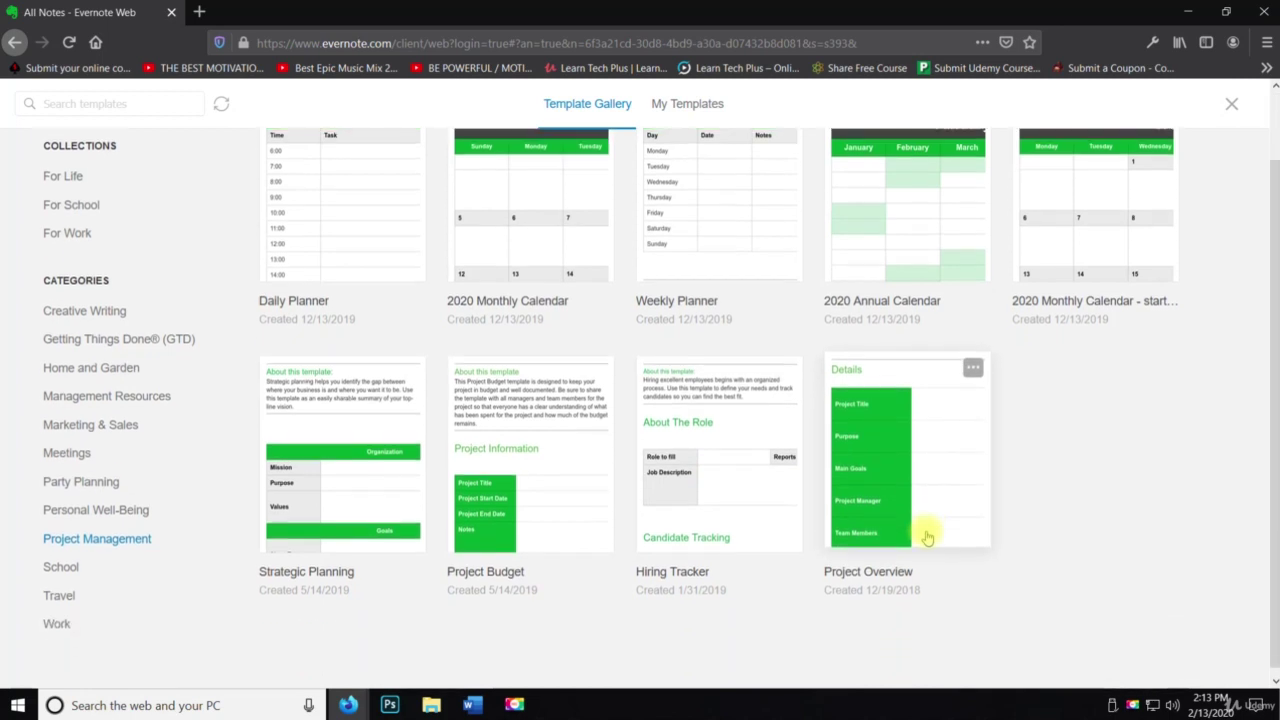
- Look through the templates in the School and Travel categories
click(109, 560)
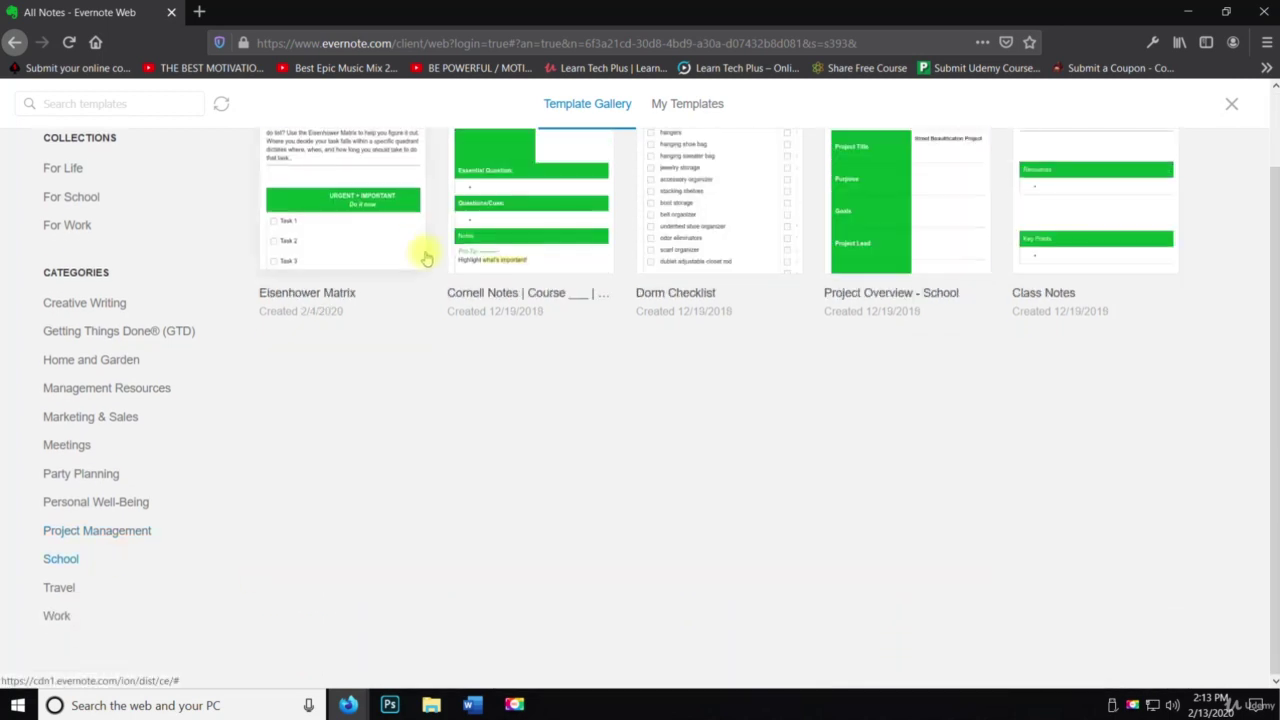
scroll(366, 423, up, 1)
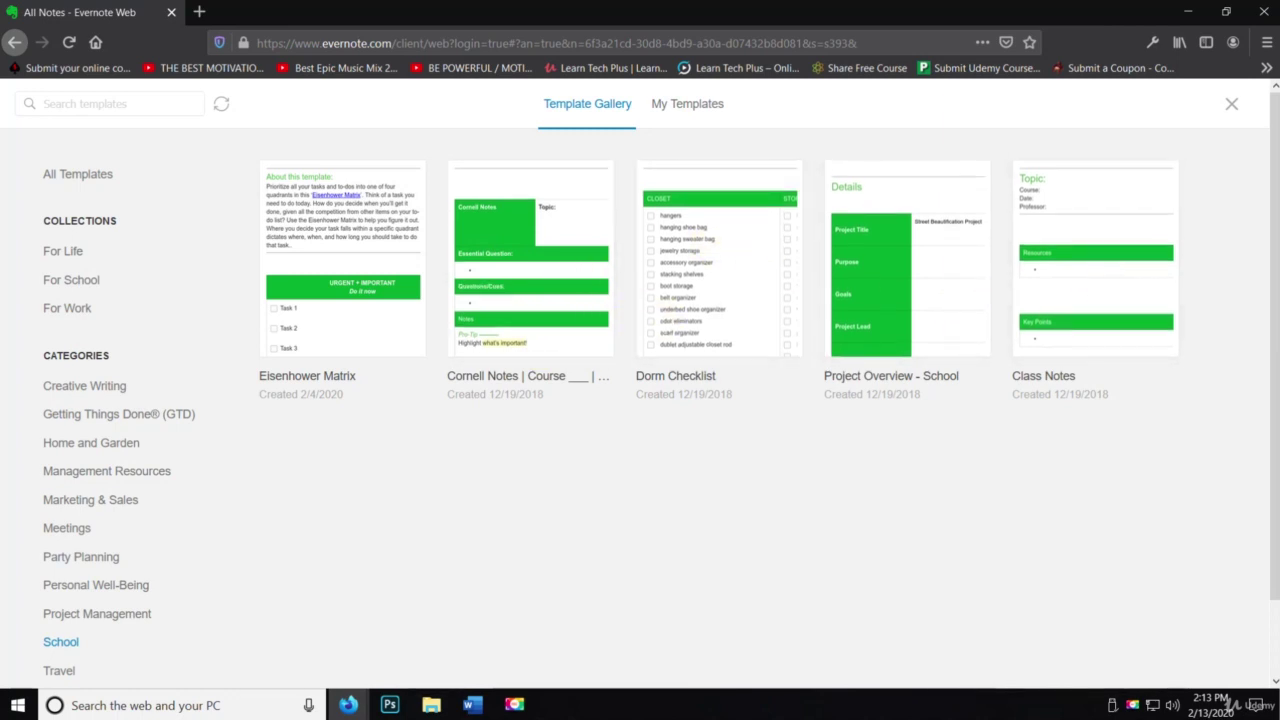
scroll(103, 545, down, 1)
scroll(80, 570, down, 1)
click(58, 587)
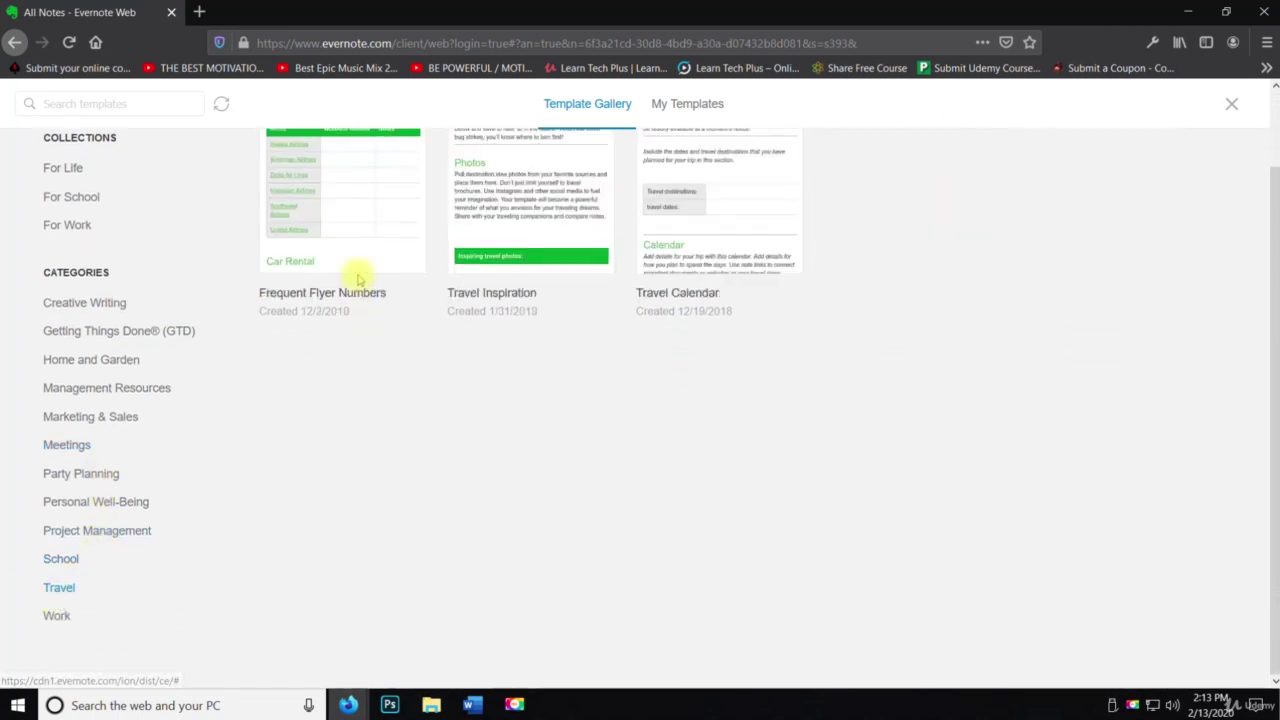
scroll(350, 298, up, 2)
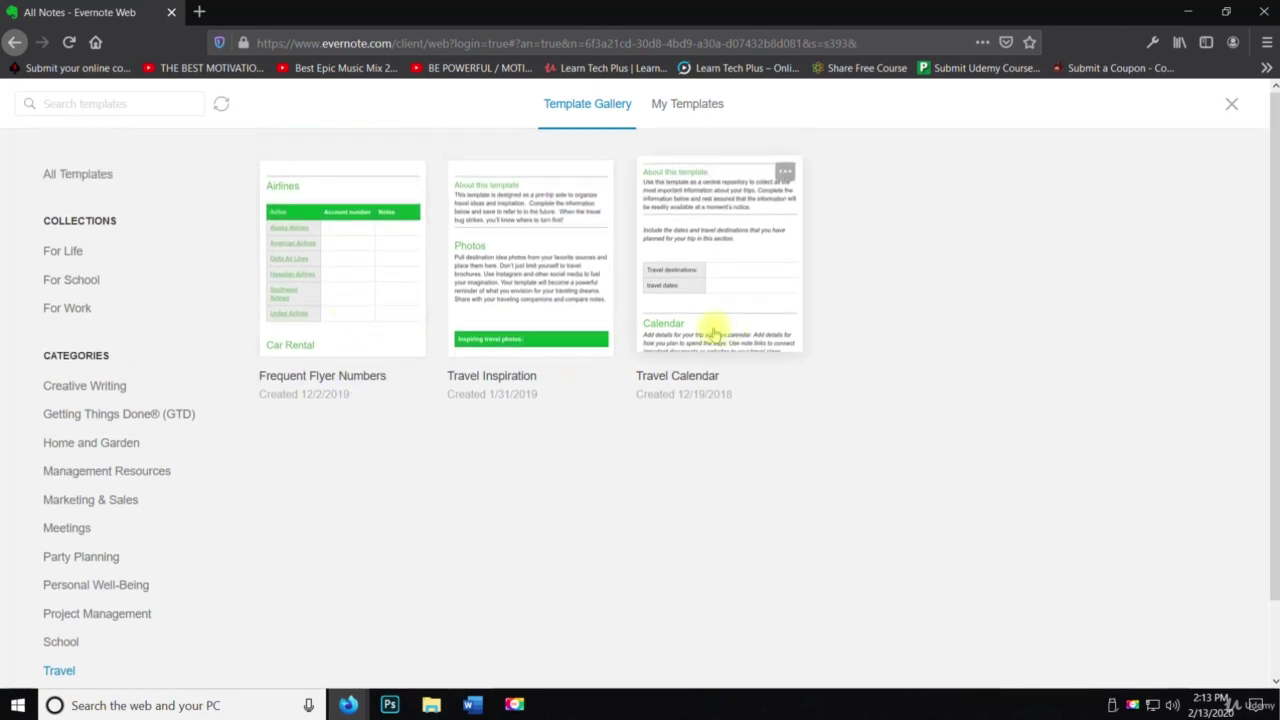
- Create the note from the Eisenhower Matrix template in the Work category
scroll(450, 420, down, 2)
click(65, 616)
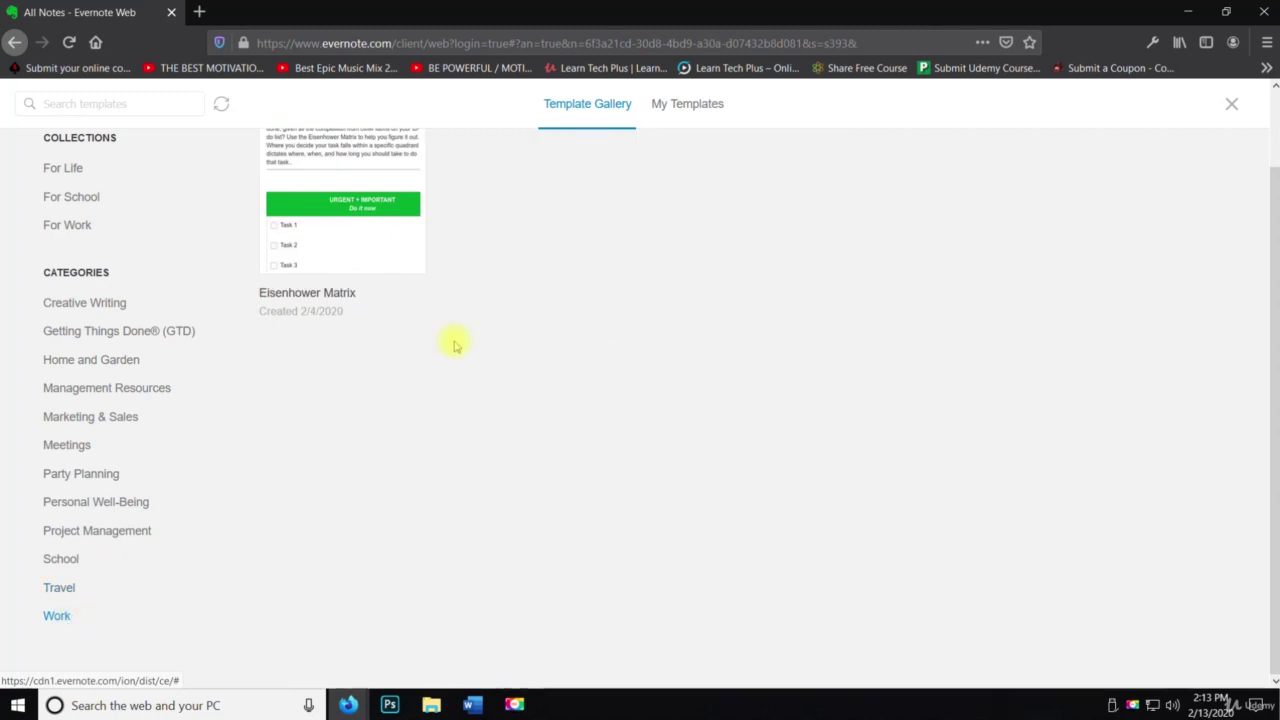
scroll(400, 380, up, 2)
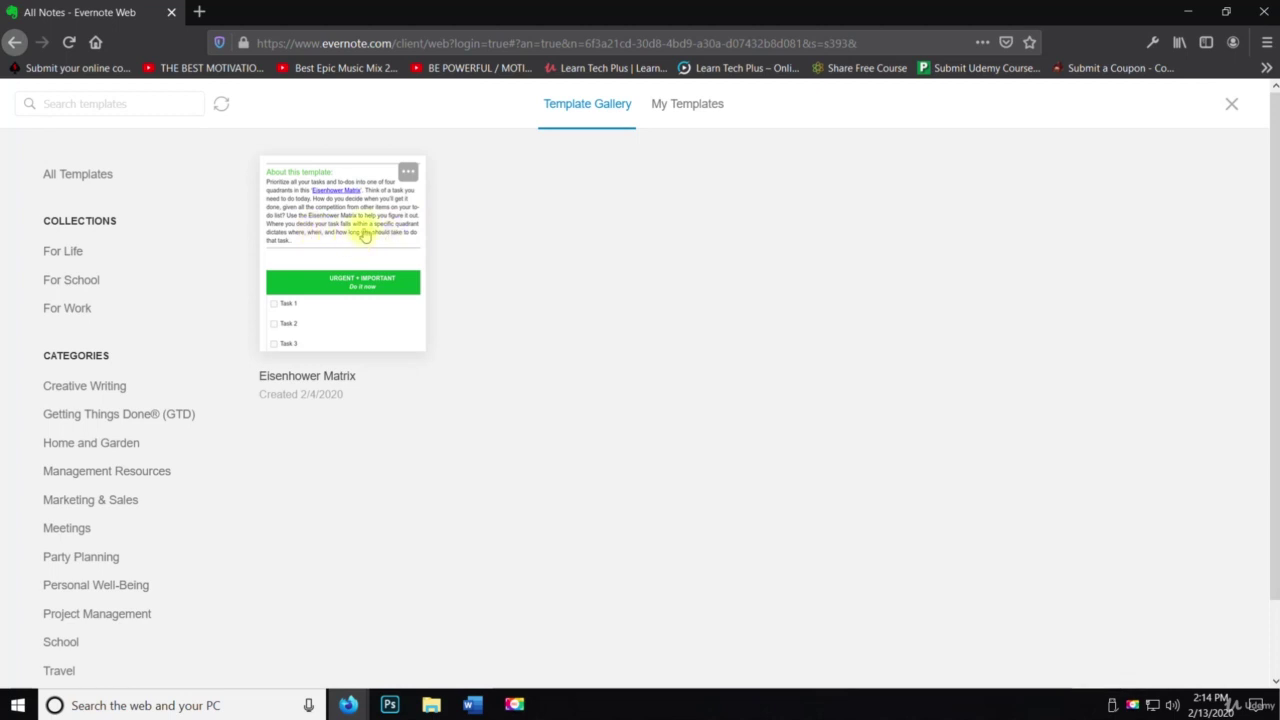
click(368, 230)
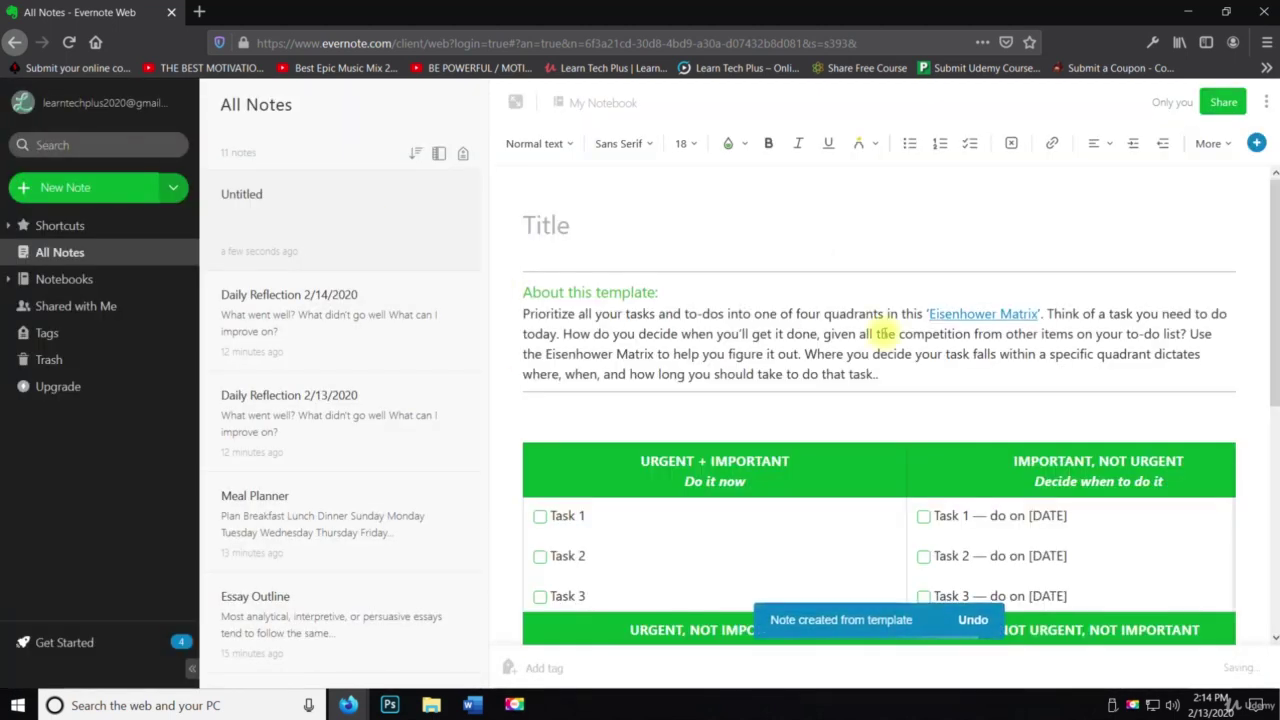
- Examine the Eisenhower Matrix note's introduction and the four quadrants of its table across their full width
scroll(855, 337, down, 4)
scroll(726, 357, down, 1)
scroll(723, 357, up, 4)
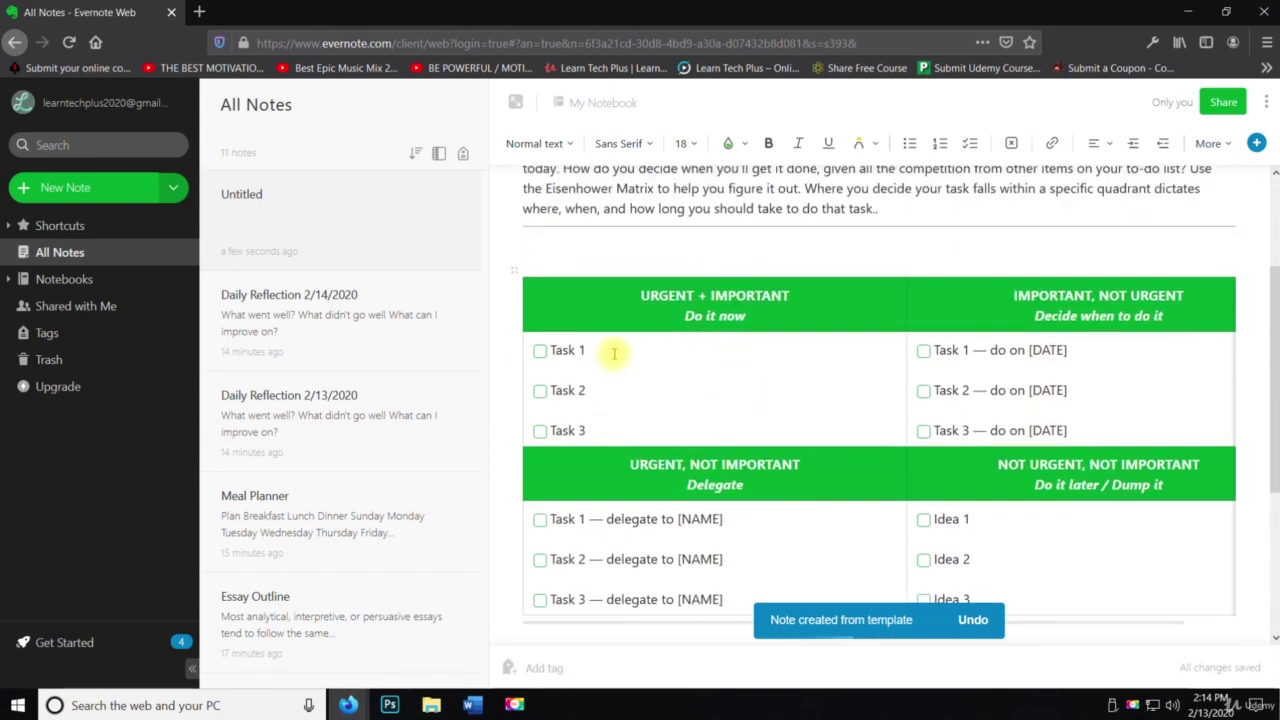
scroll(994, 417, up, 2)
scroll(1017, 434, down, 1)
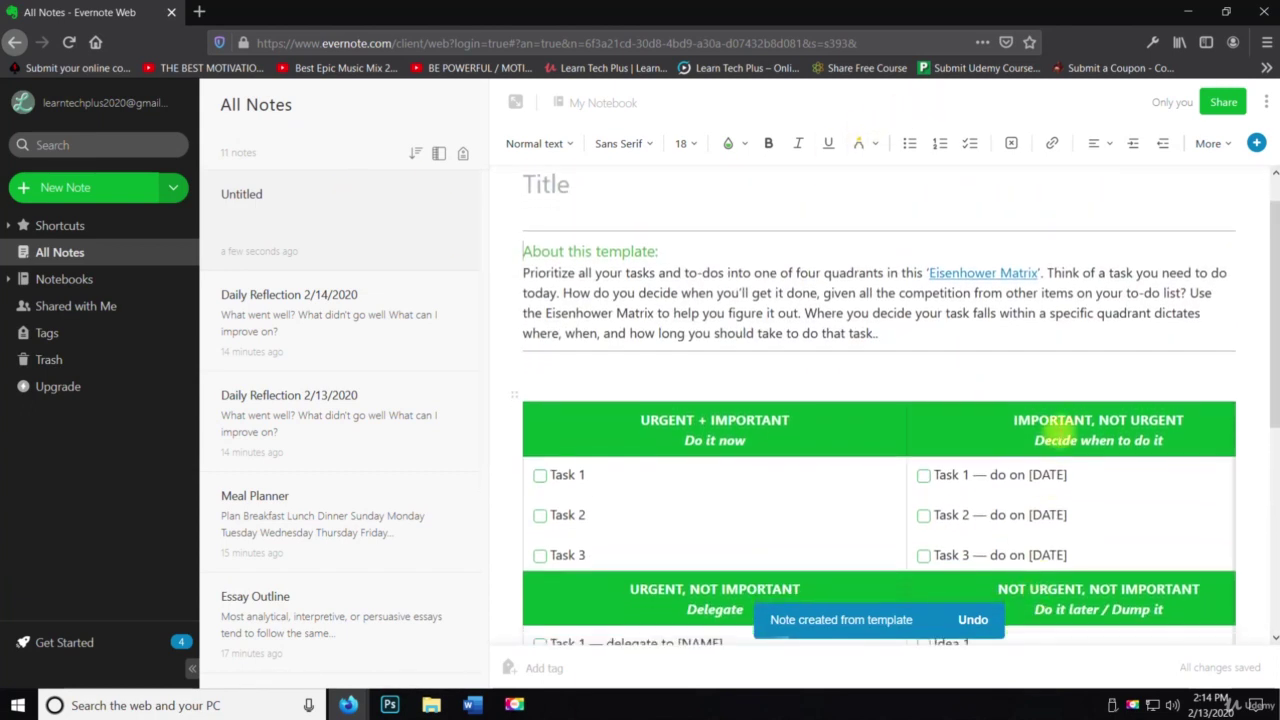
scroll(1098, 436, down, 1)
scroll(1098, 436, down, 1)
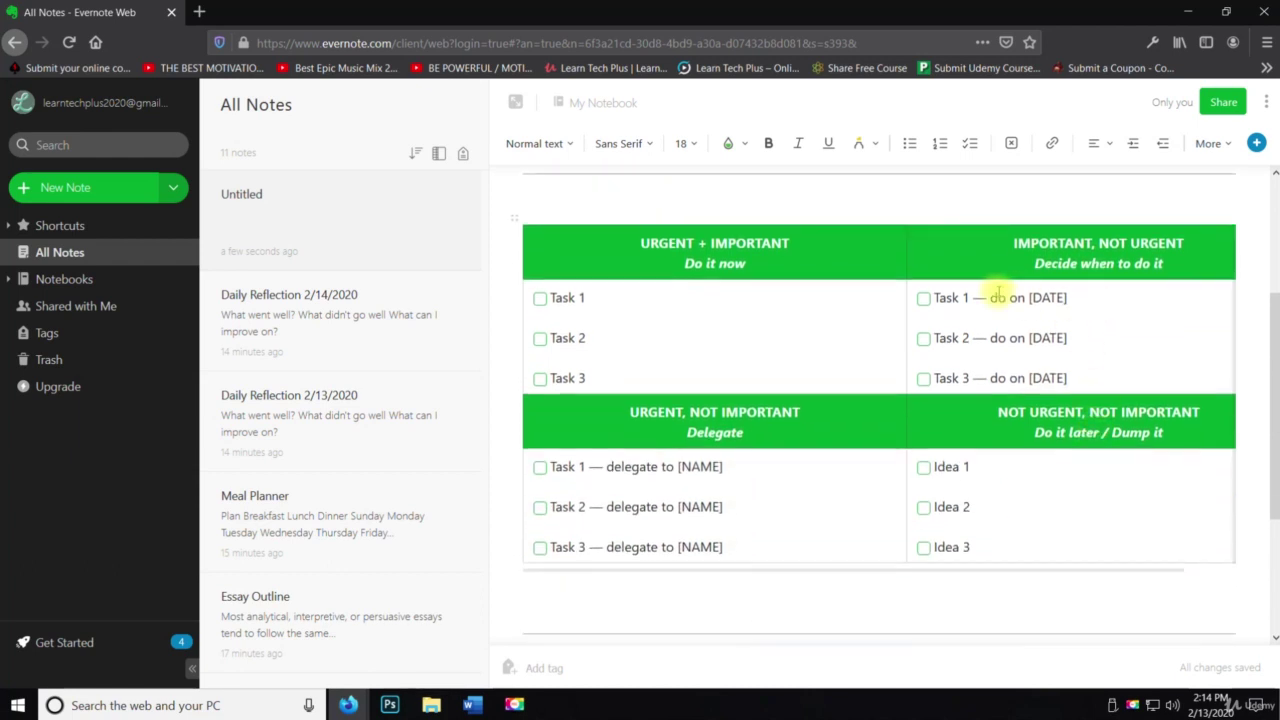
scroll(714, 467, right, 1)
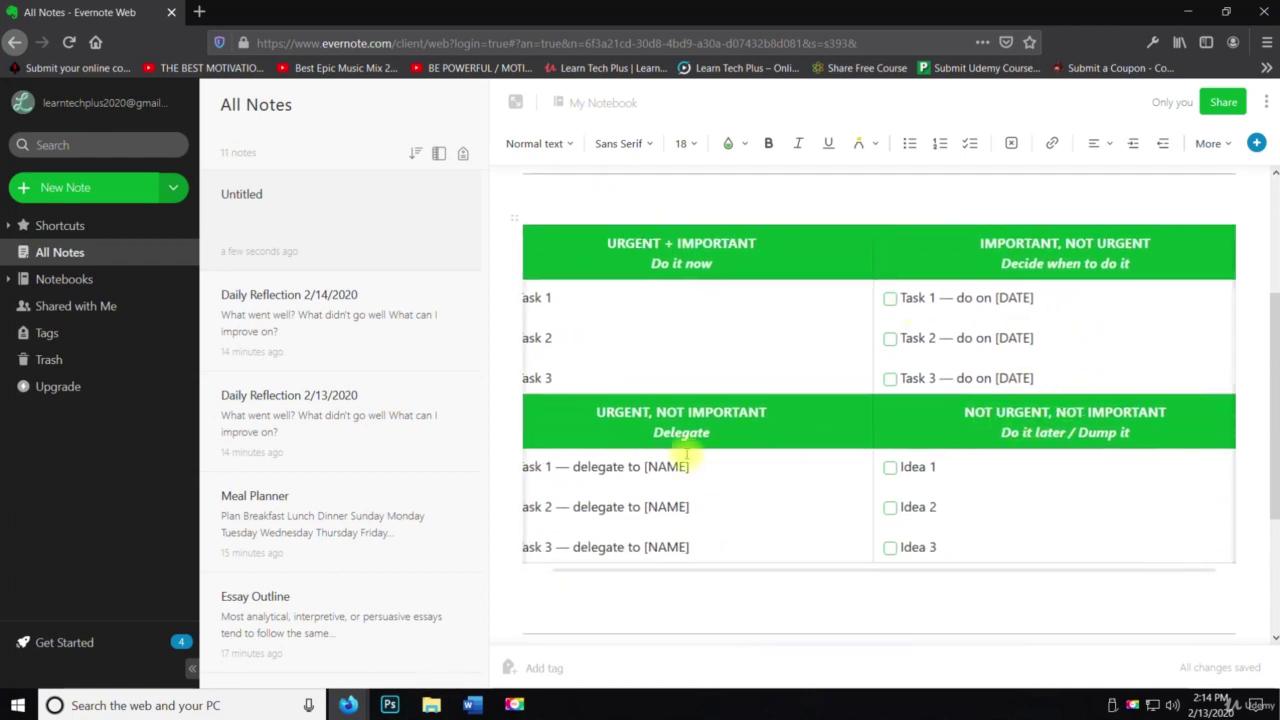
scroll(560, 571, left, 1)
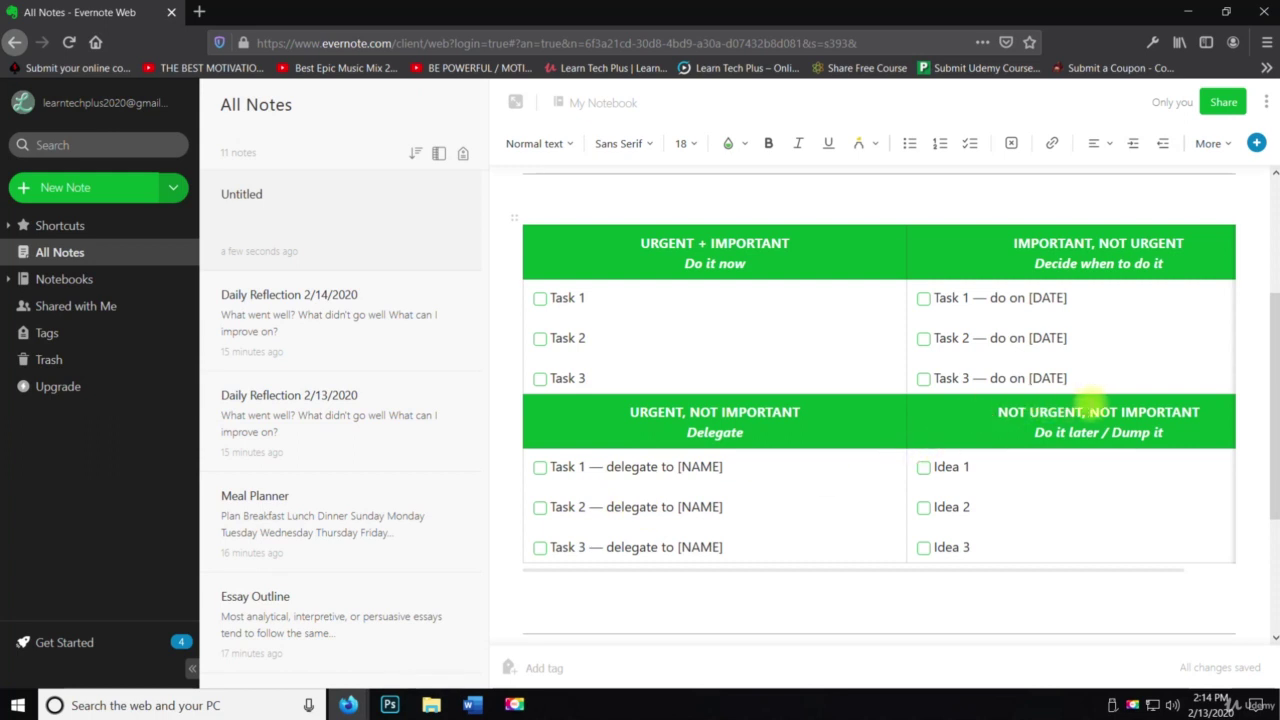
scroll(1200, 405, right, 2)
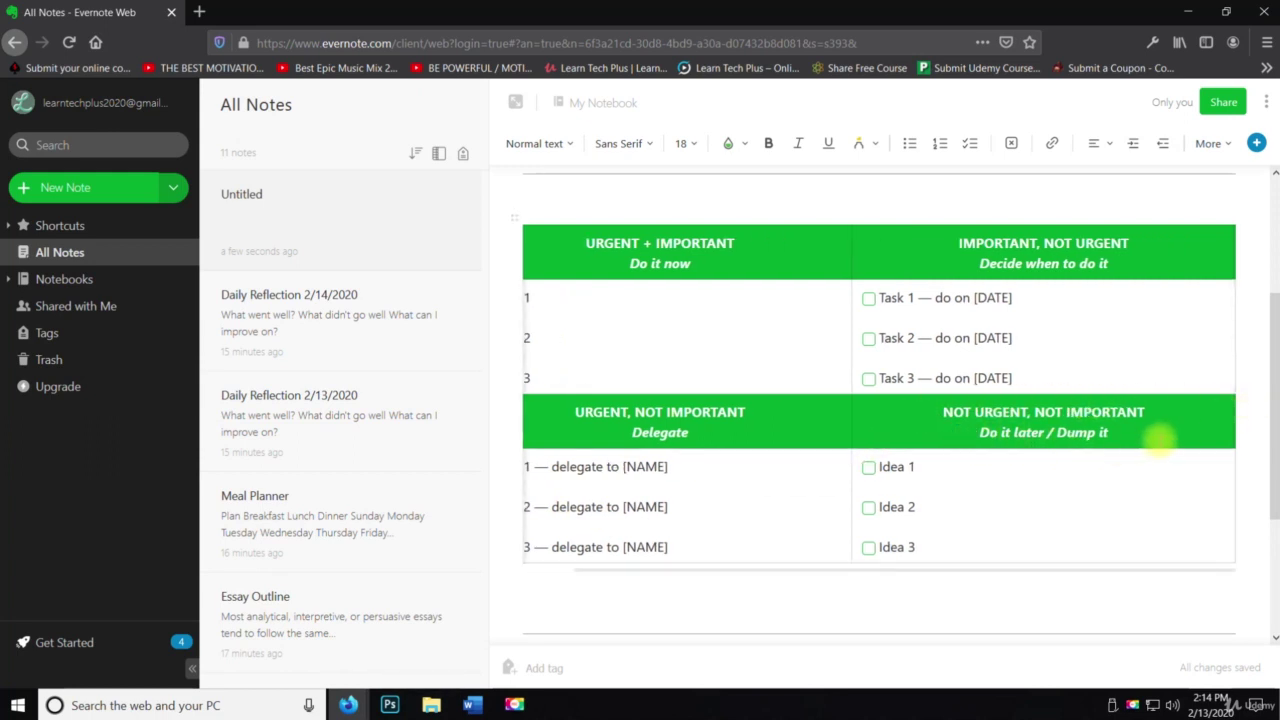
drag(585, 578, 573, 577)
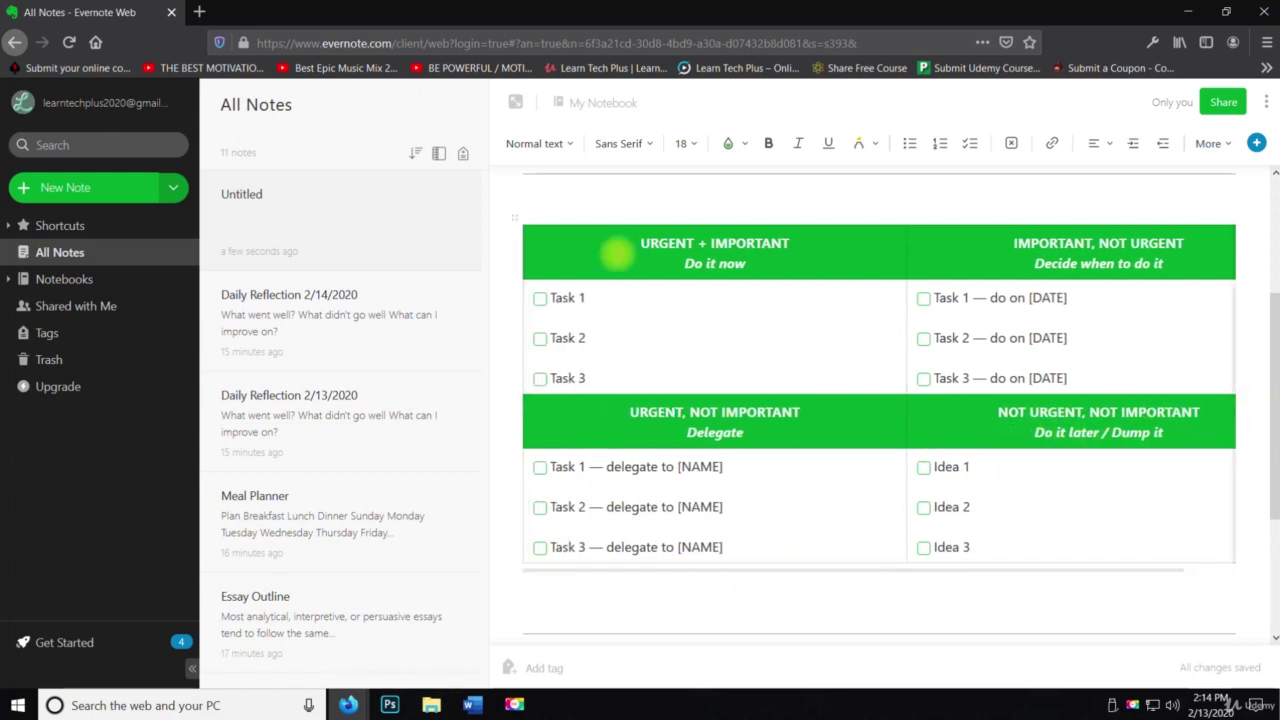